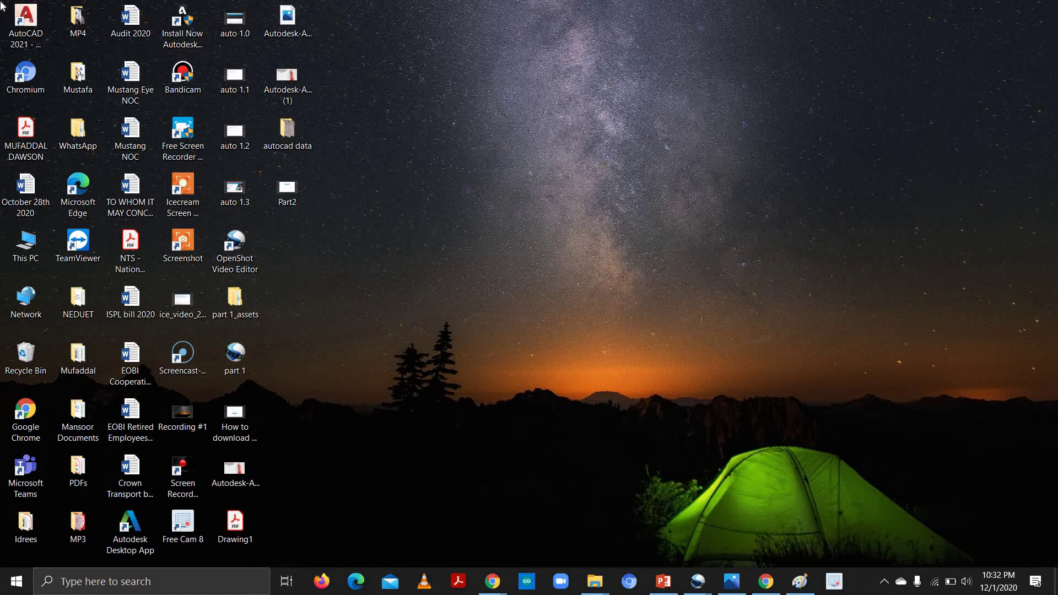
Launch AutoCAD 2021 and start a new blank drawing.
double_click(24, 36)
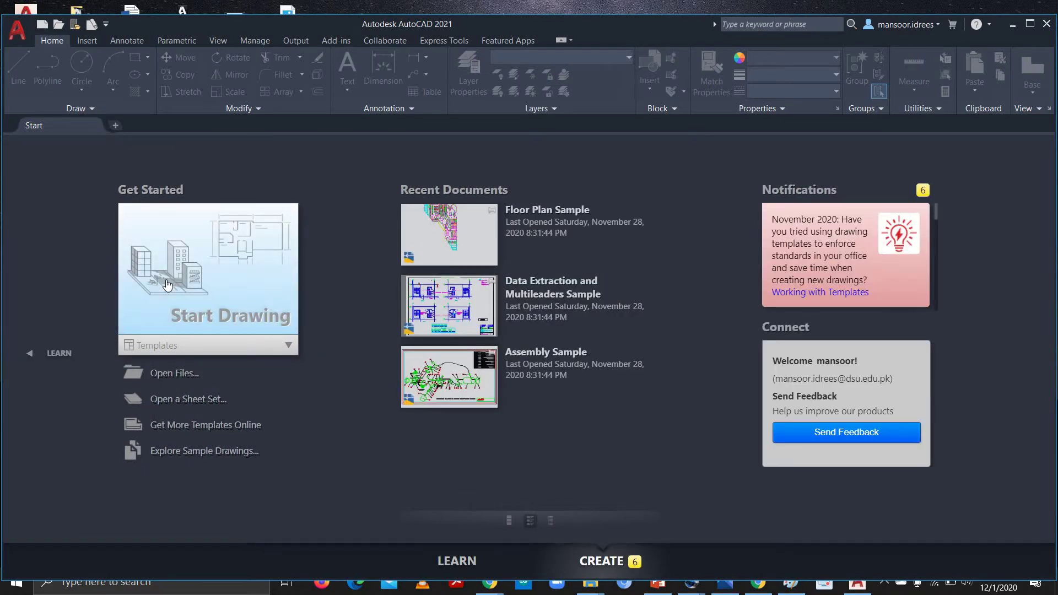
click(168, 285)
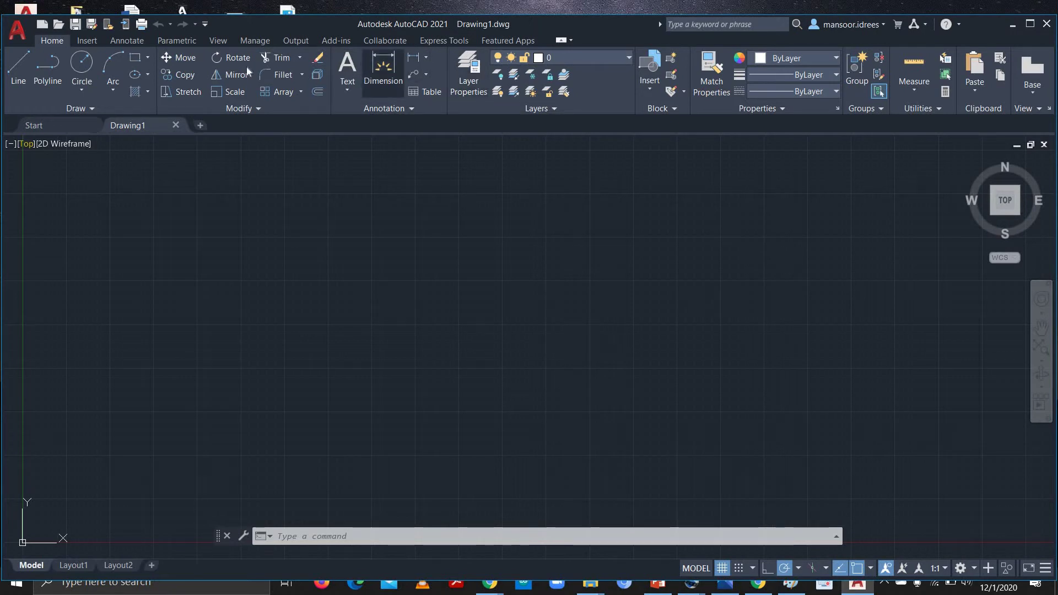
click(130, 40)
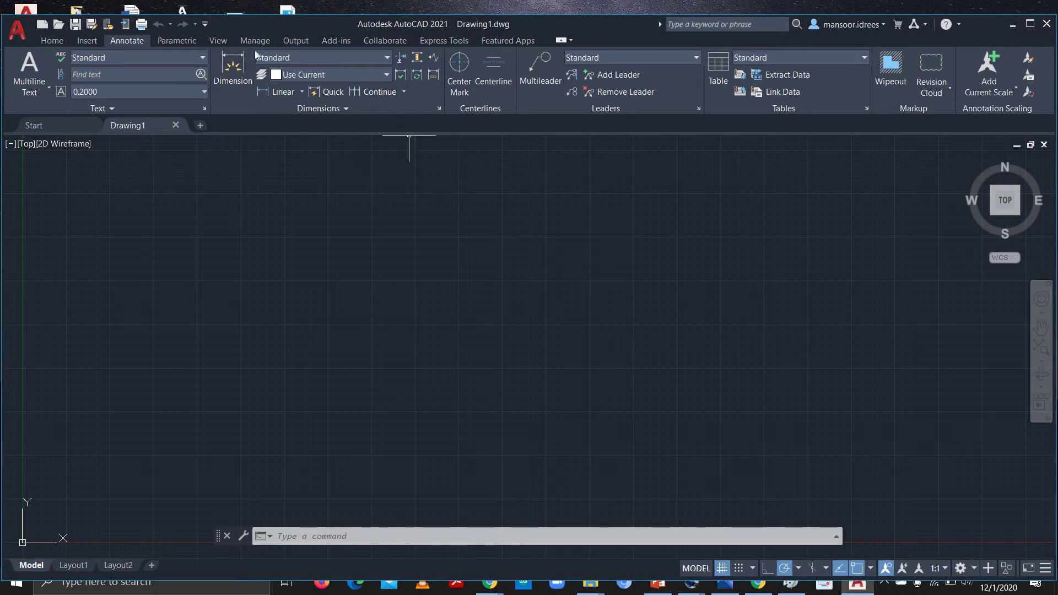
click(51, 41)
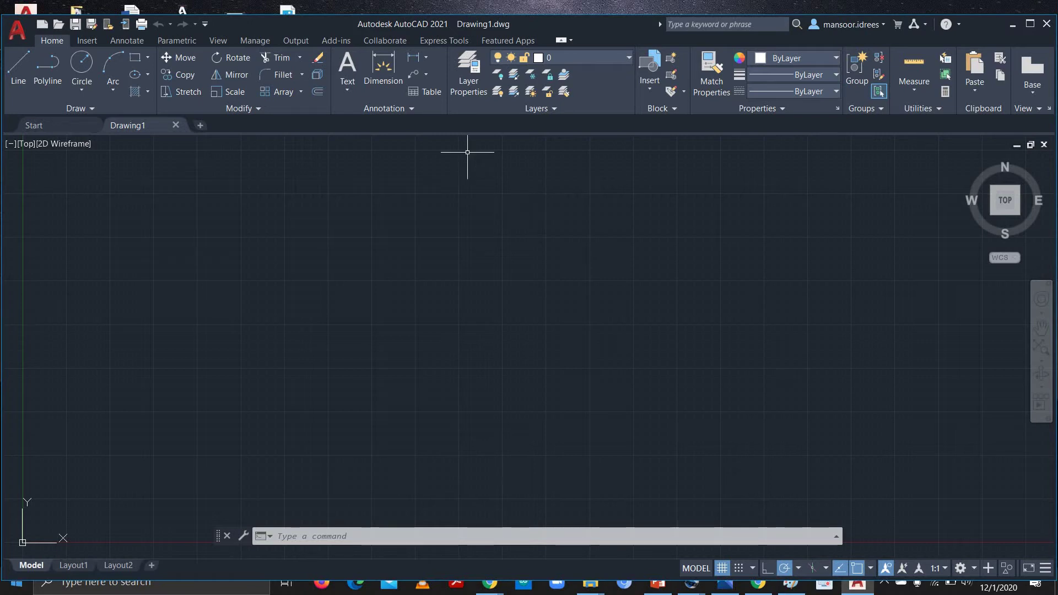
Draw a 10-unit horizontal line near the origin, continuing with a 5-unit line straight up at 90° from its right end.
click(14, 71)
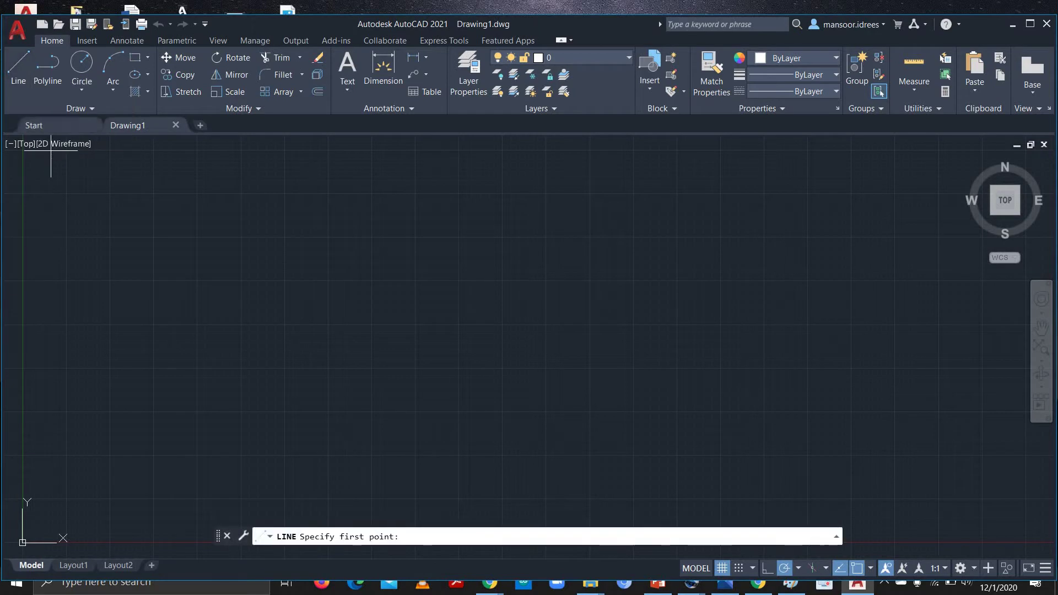
click(55, 412)
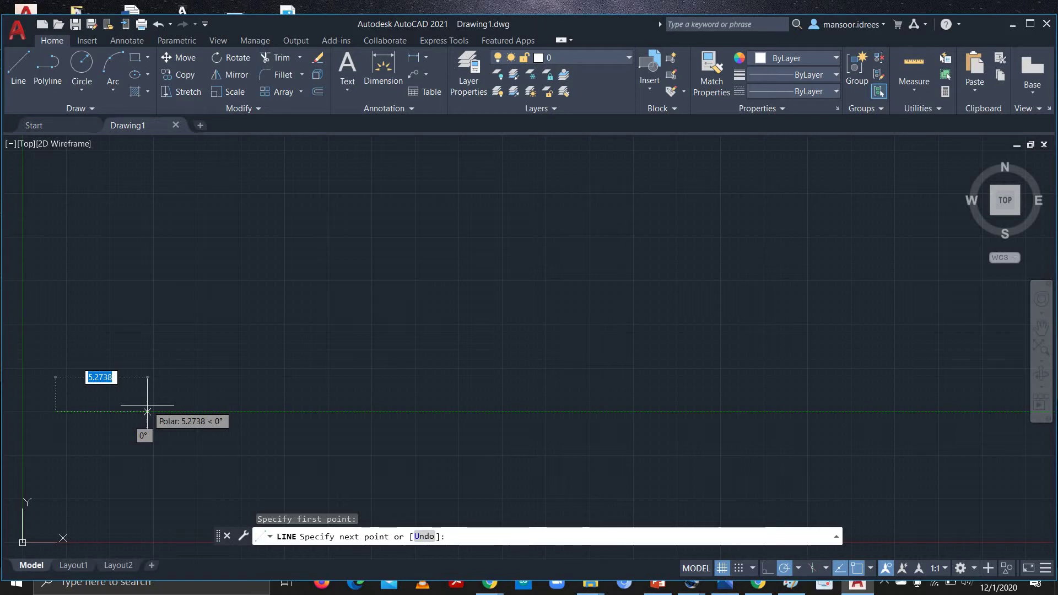
text(10)
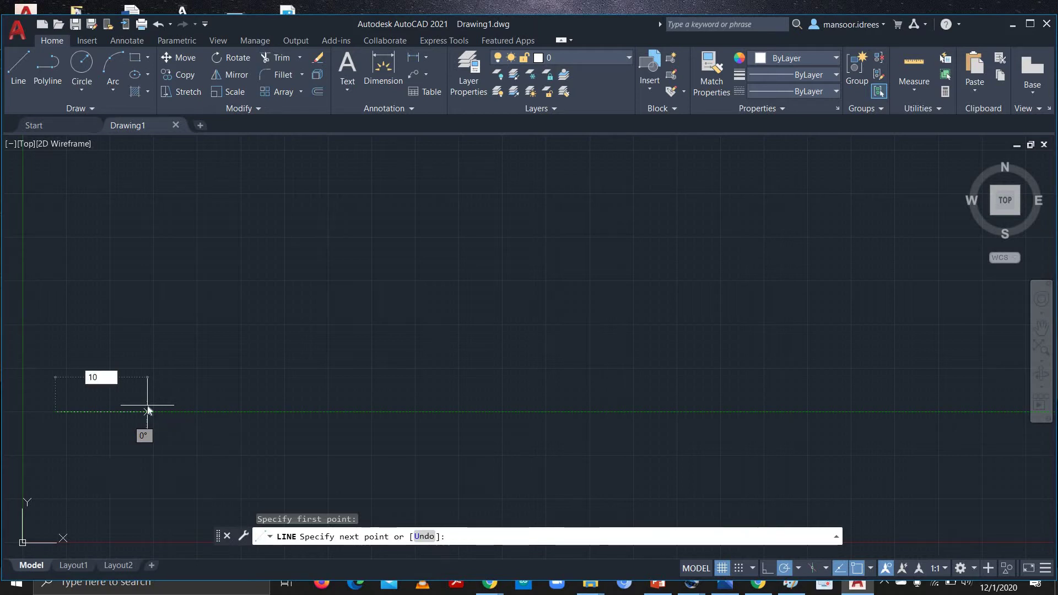
key(Return)
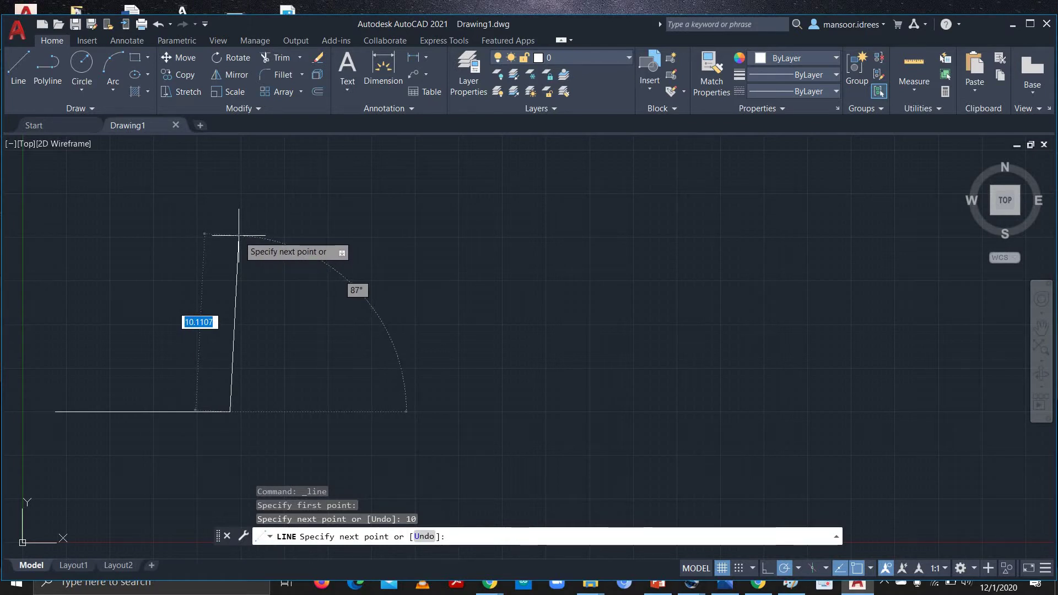
text(5)
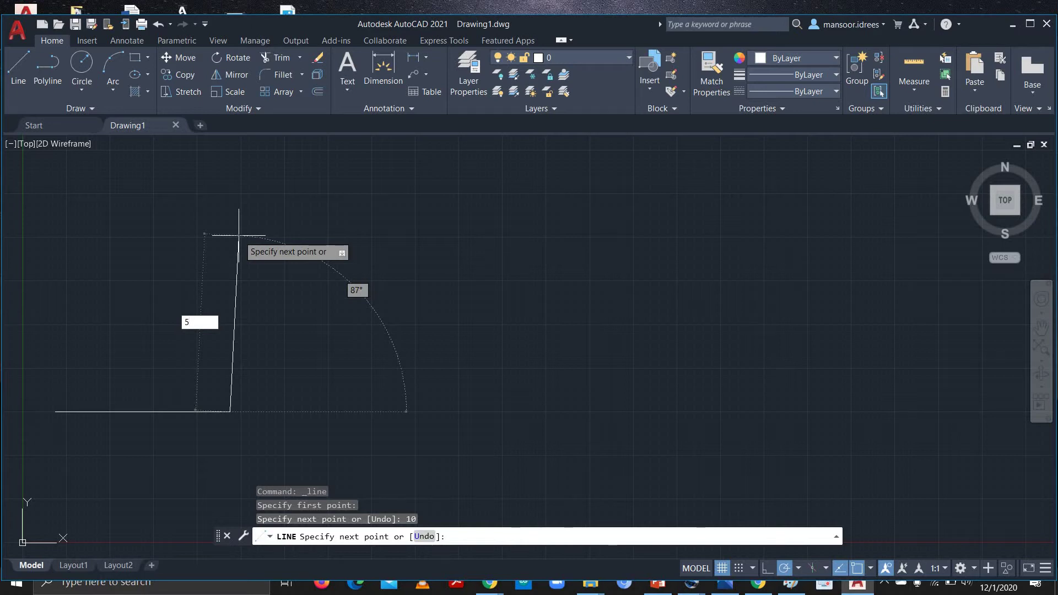
key(Tab)
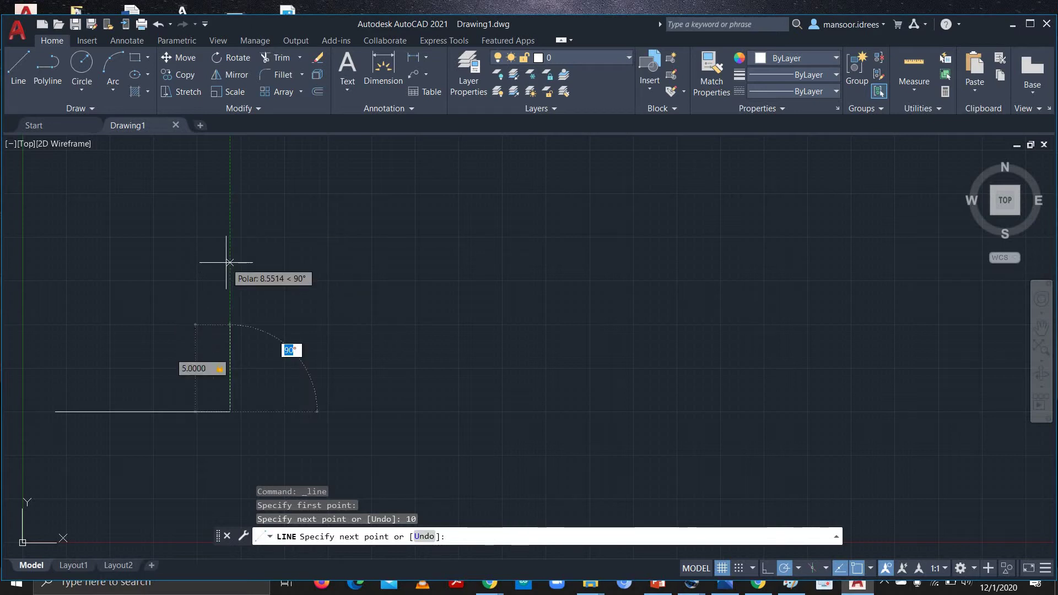
key(Return)
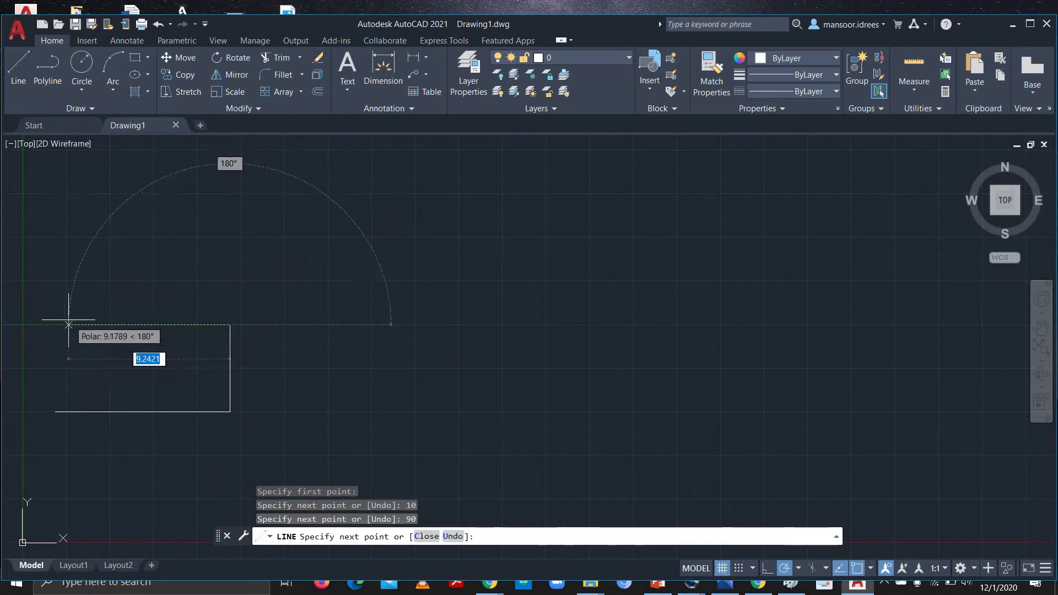
Continue from the vertical line's upper end with a shorter horizontal line to the left, ending the line chain there.
click(108, 326)
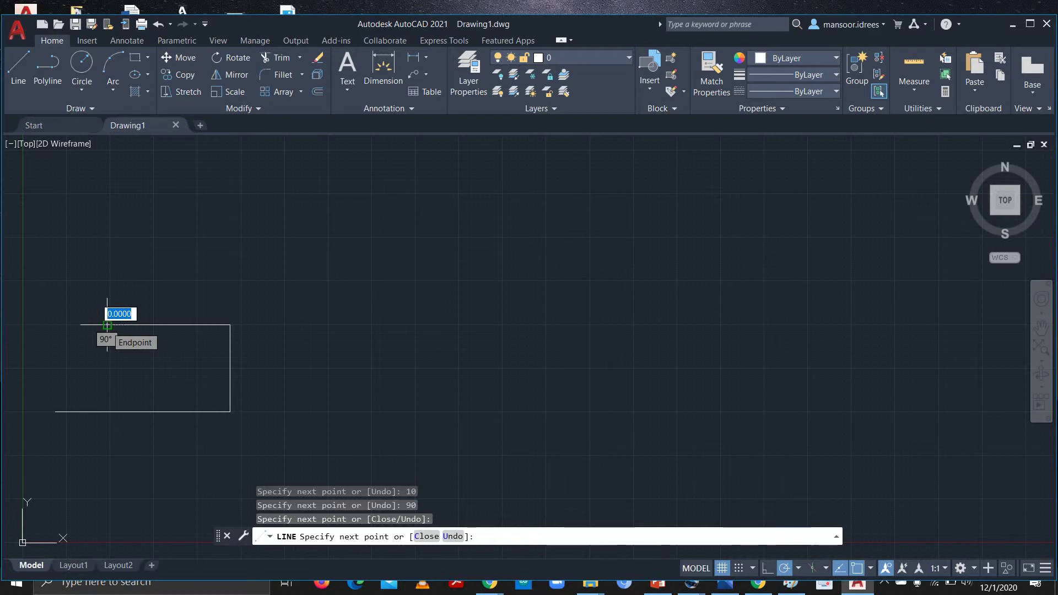
right_click(108, 329)
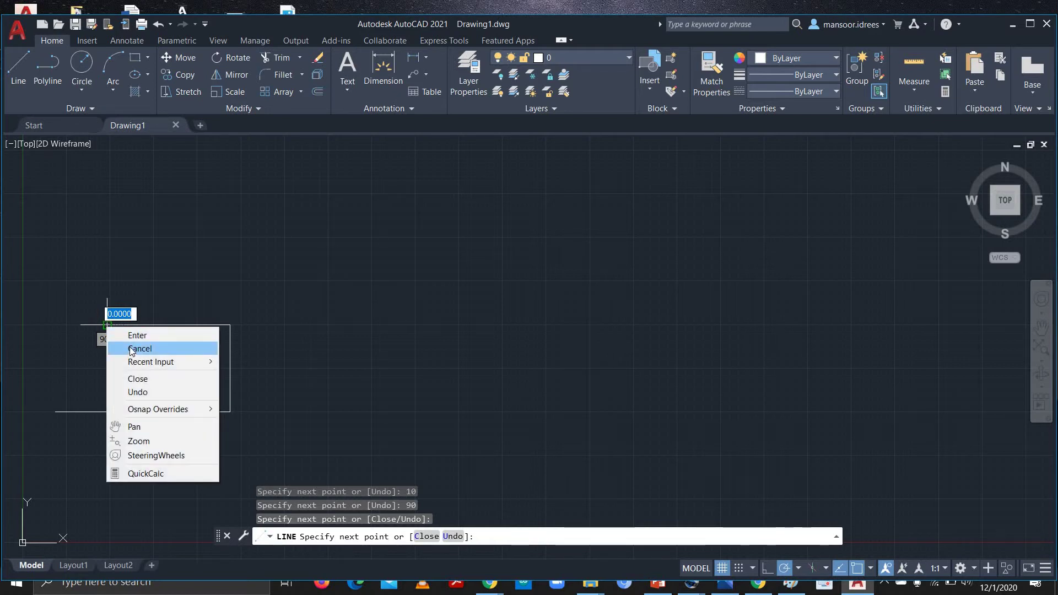
click(132, 351)
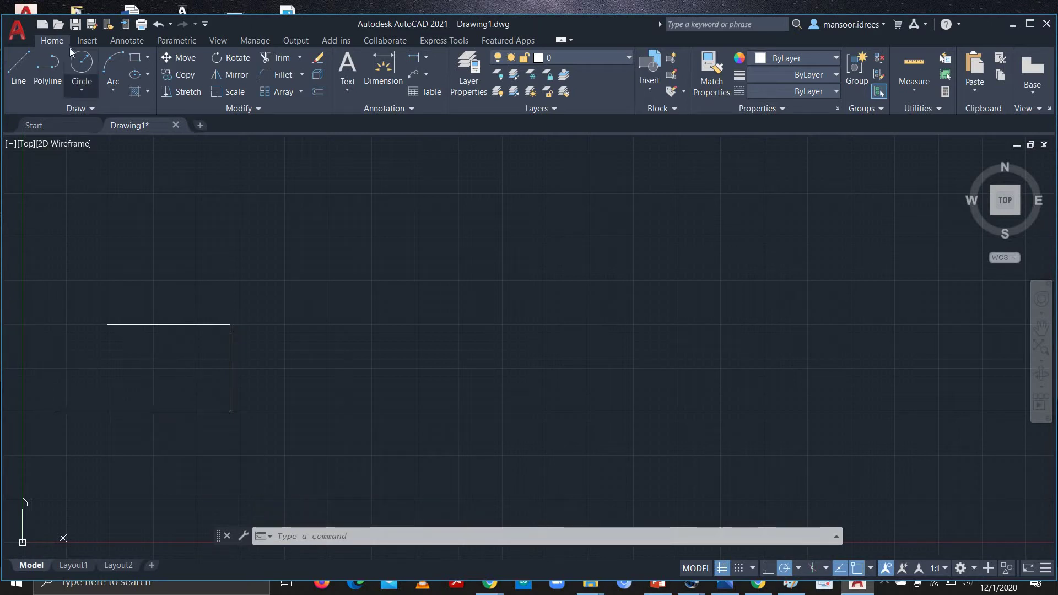
Start a polyline above the existing lines with a horizontal segment to the right and a 5-unit segment downward at 90°.
click(49, 75)
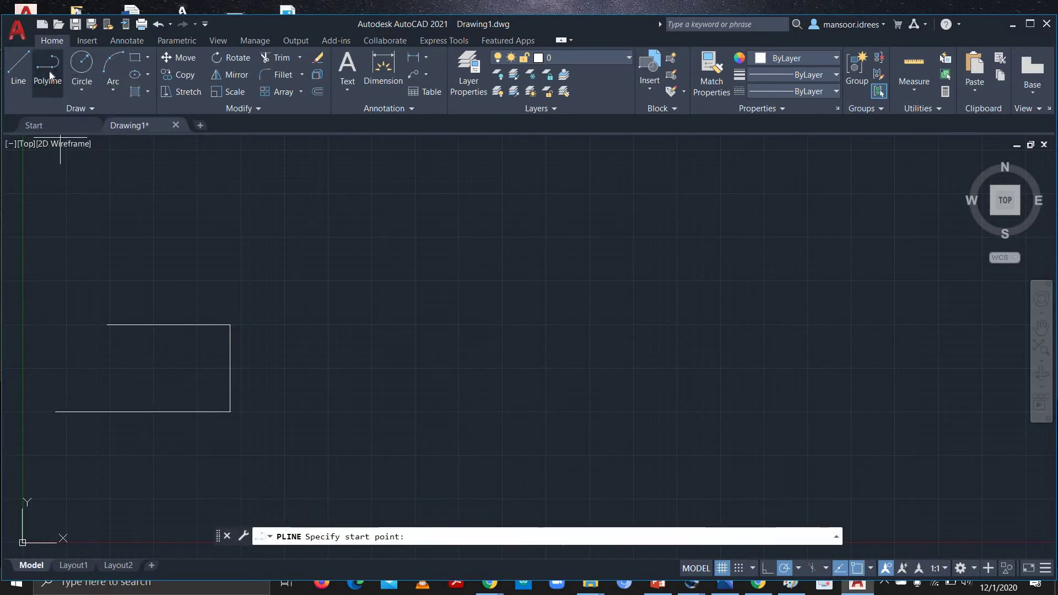
click(52, 280)
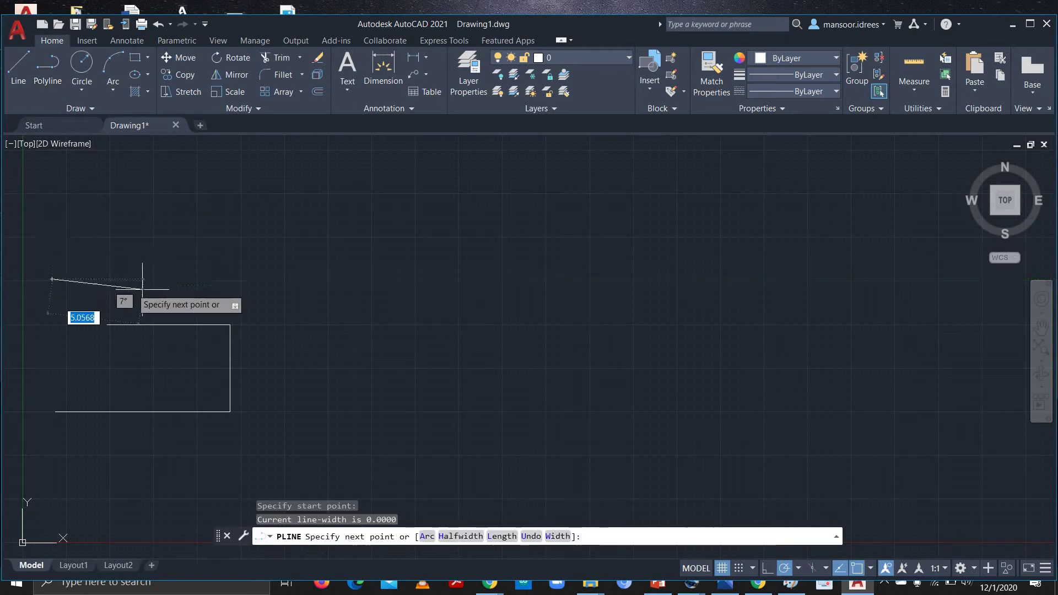
click(229, 279)
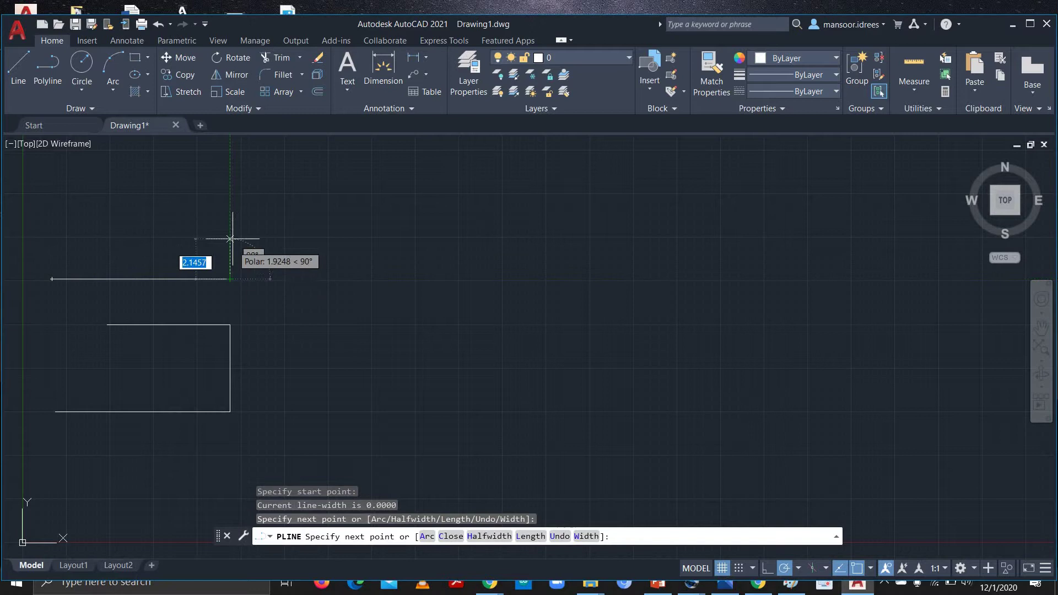
text(5)
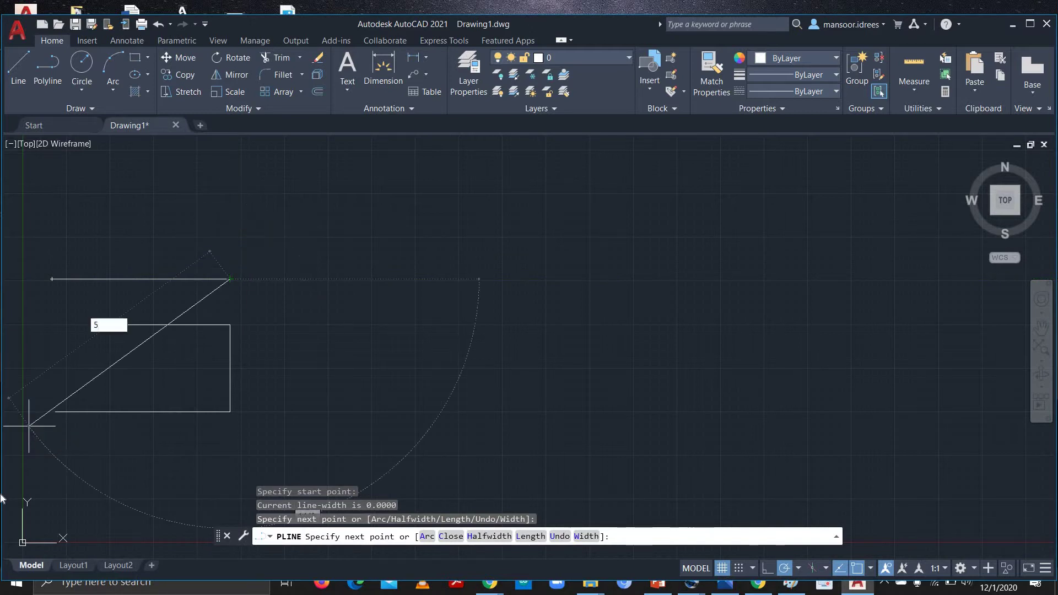
key(Tab)
text(90)
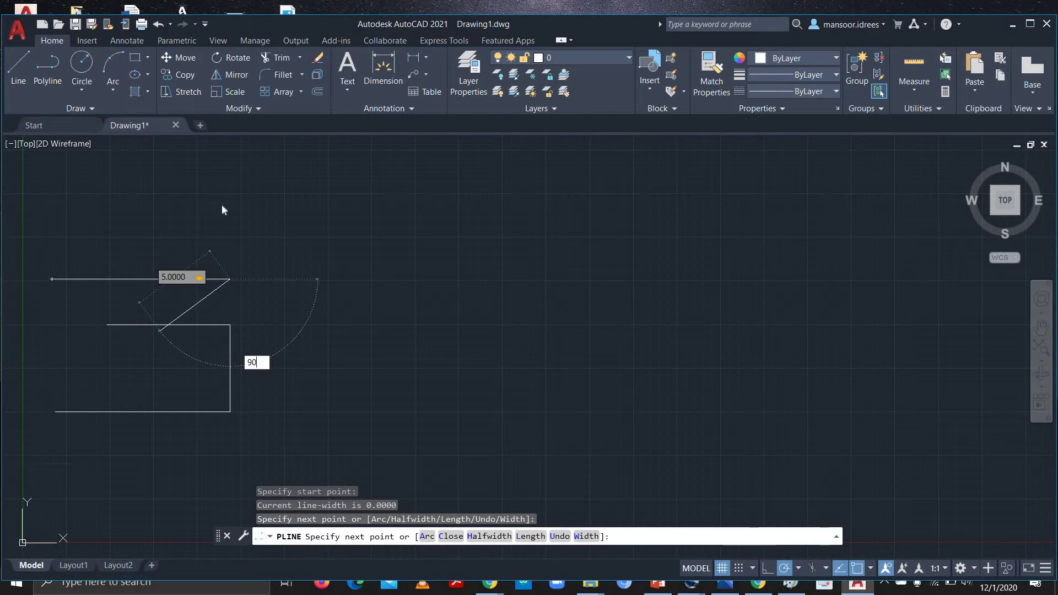
key(Return)
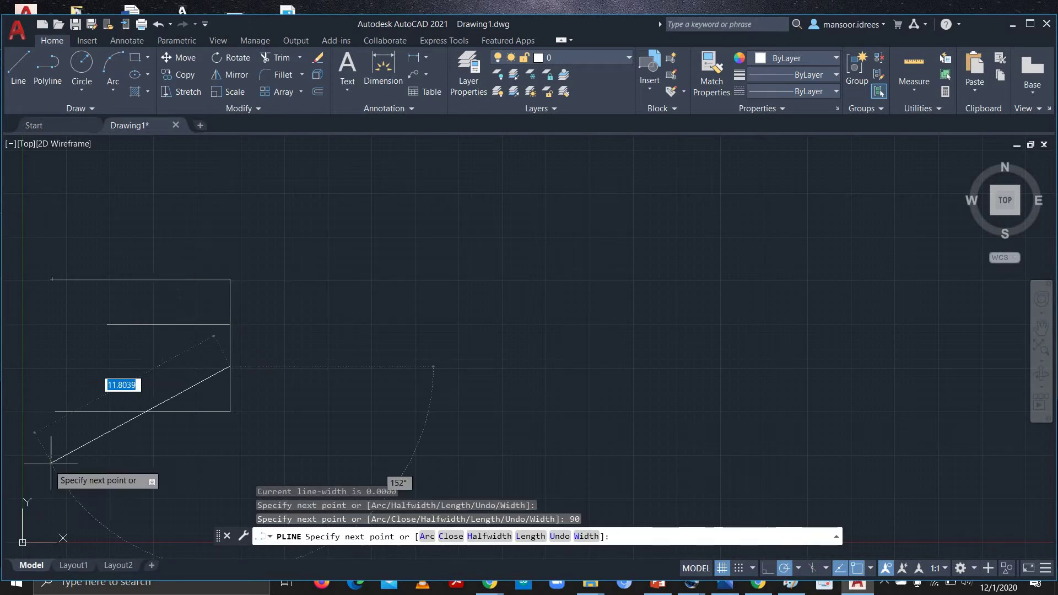
Extend the polyline in a stair shape to the right, up and to the right again, and finish it.
click(389, 365)
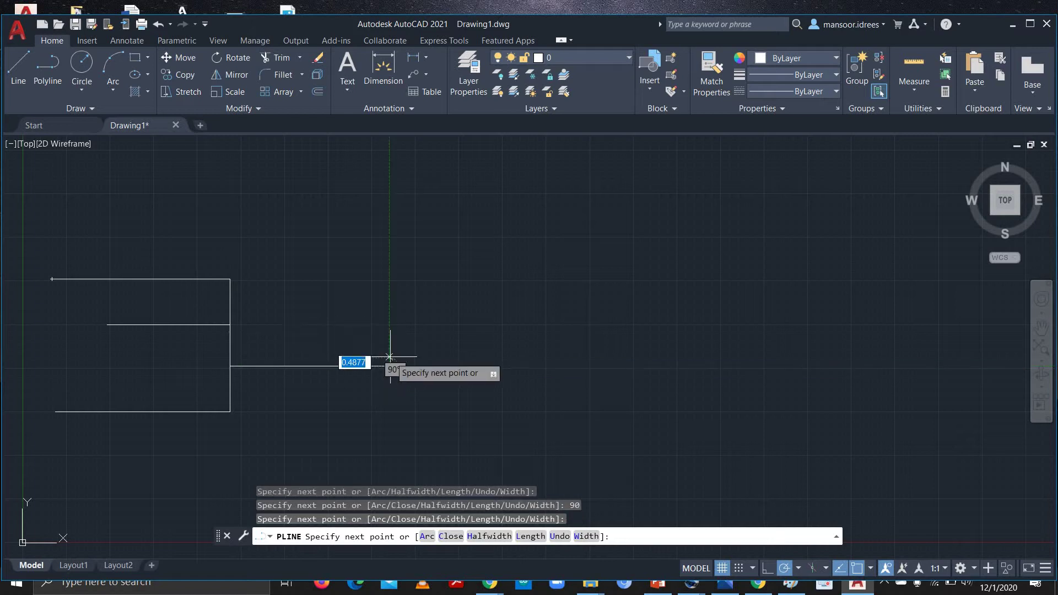
click(390, 217)
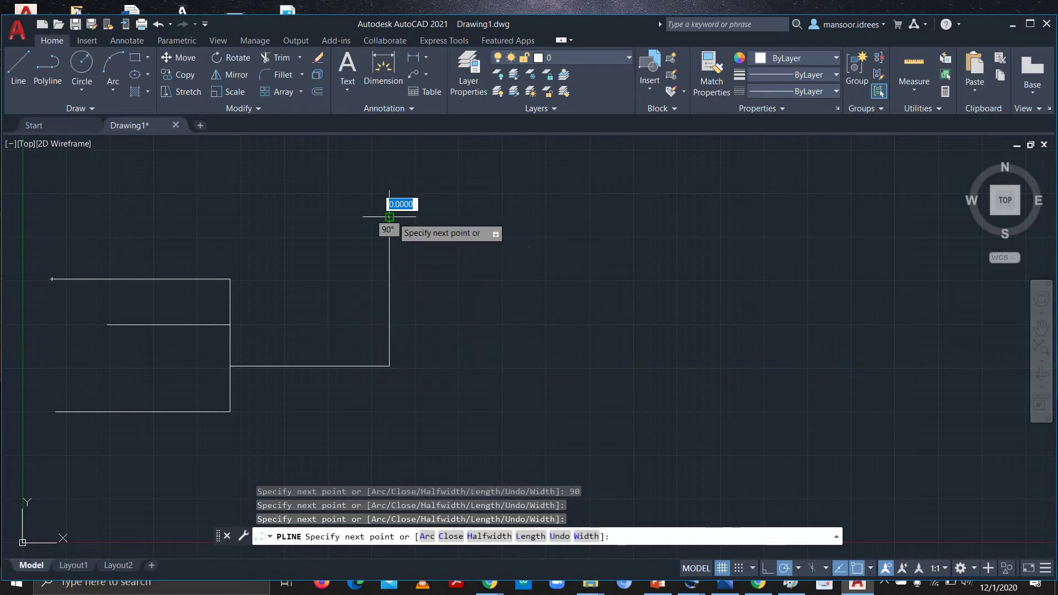
click(478, 216)
right_click(478, 219)
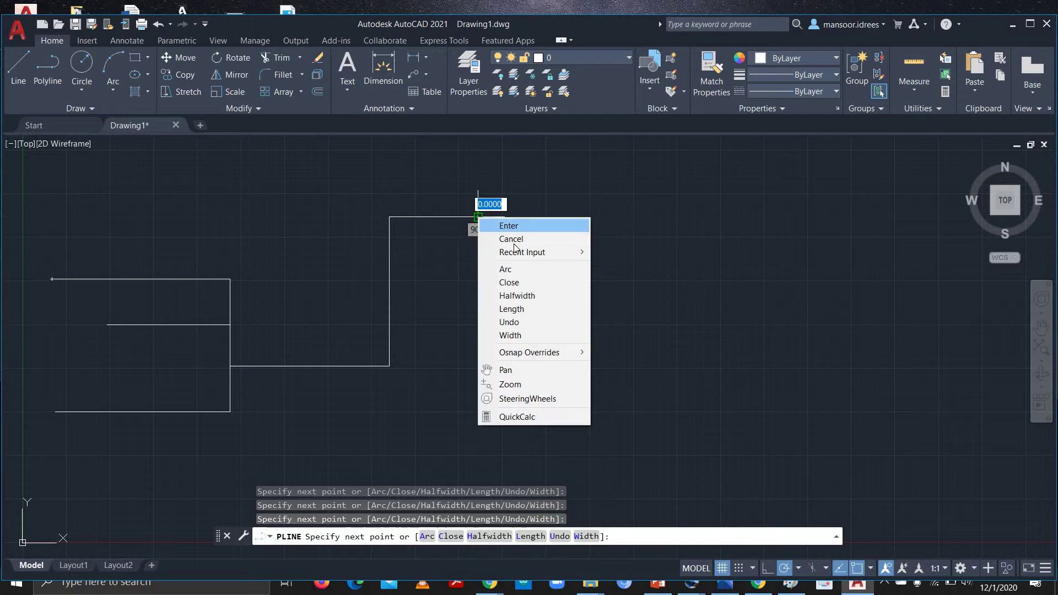
click(512, 240)
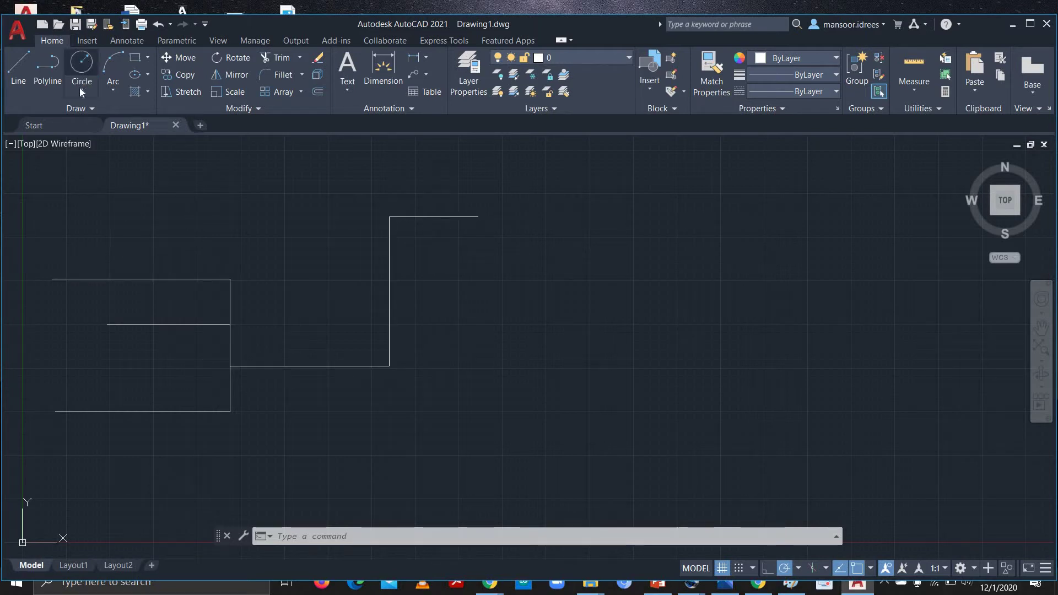
Draw a circle of radius 2 above the polyline's first horizontal segment.
click(81, 63)
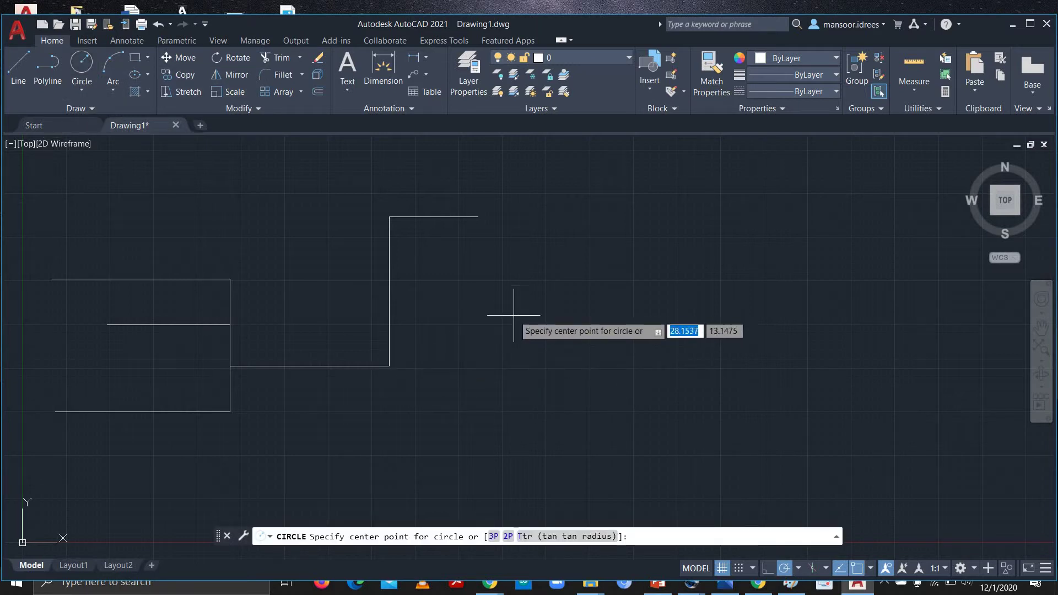
click(172, 218)
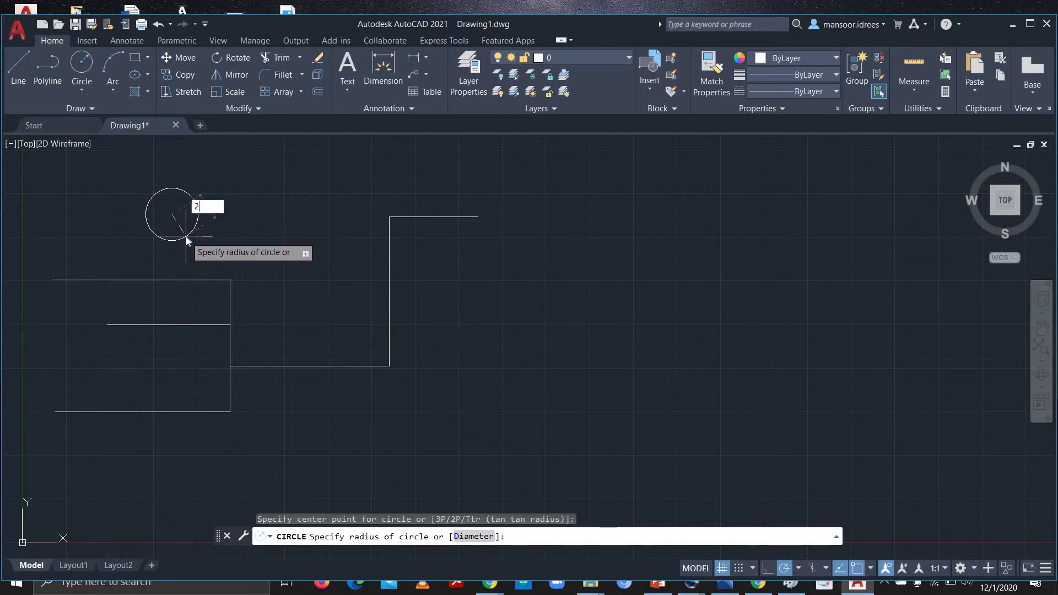
key(Tab)
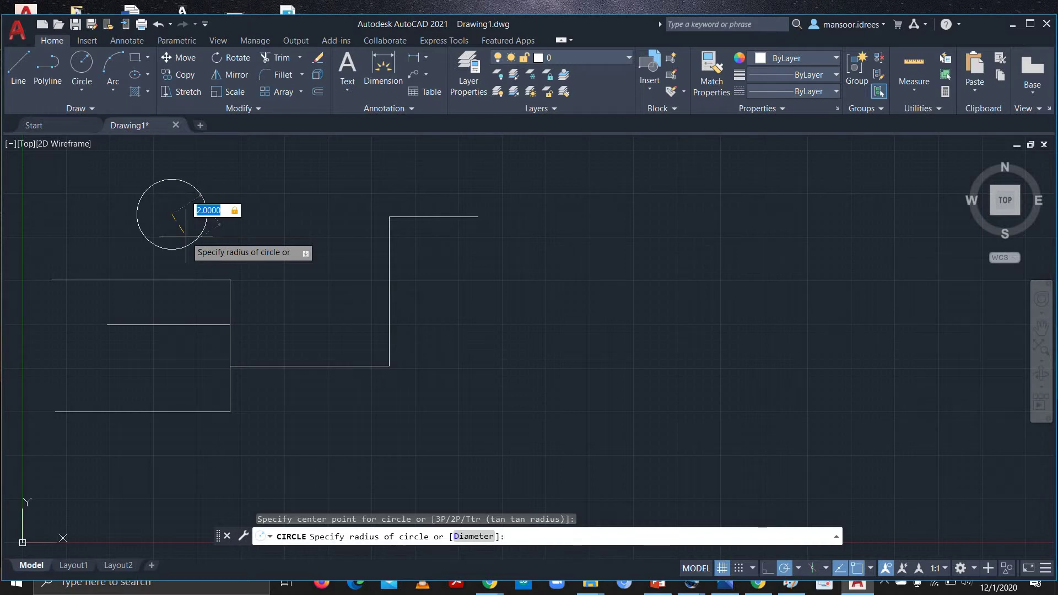
key(BackSpace)
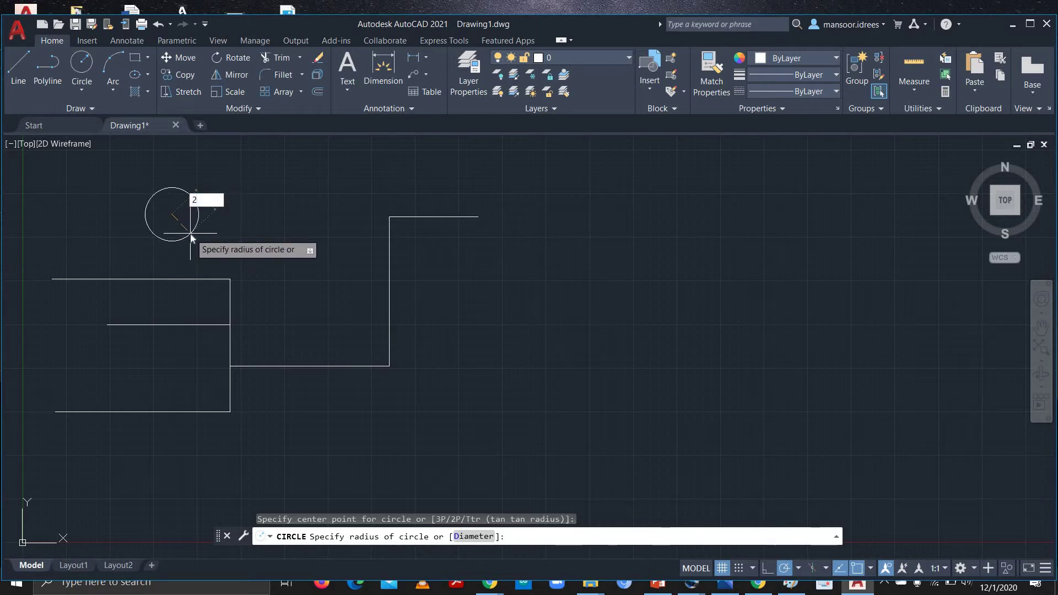
key(Return)
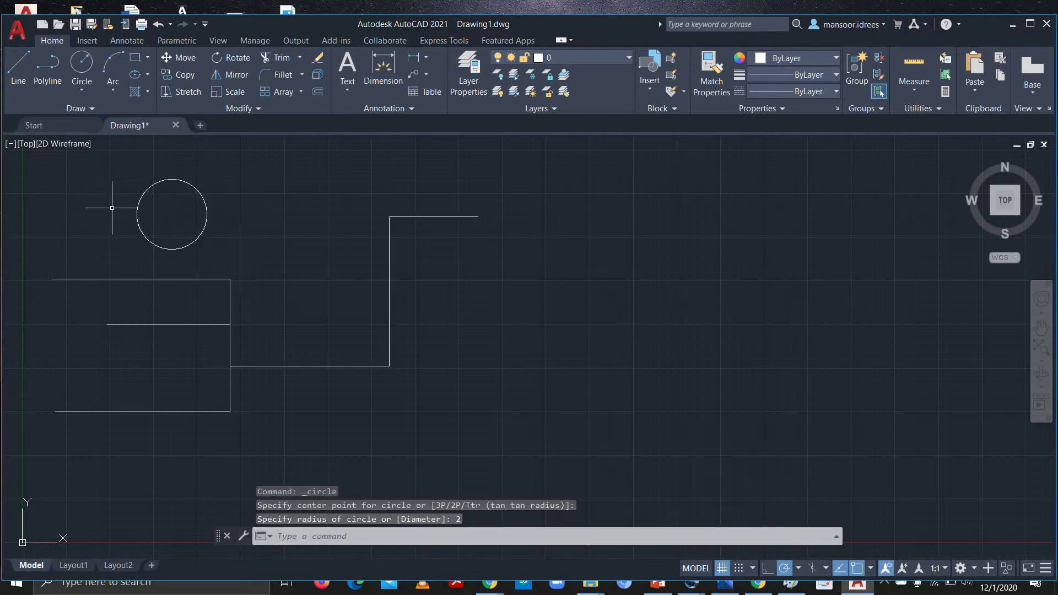
Draw a Start, Center, End quarter arc from the polyline's lower right corner, centred on the vertical segment above and ending to its right.
click(115, 86)
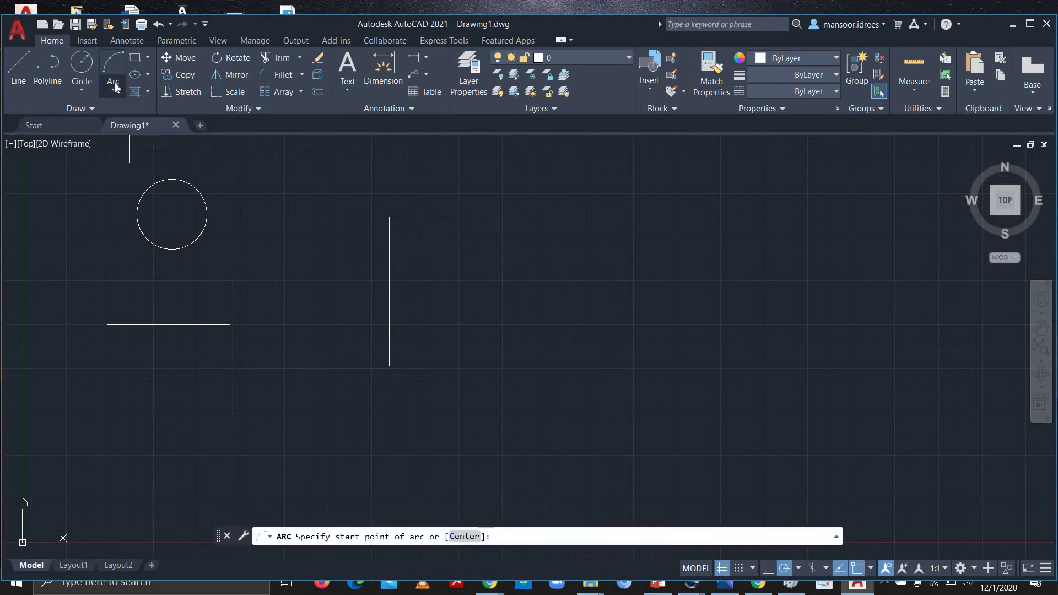
click(114, 91)
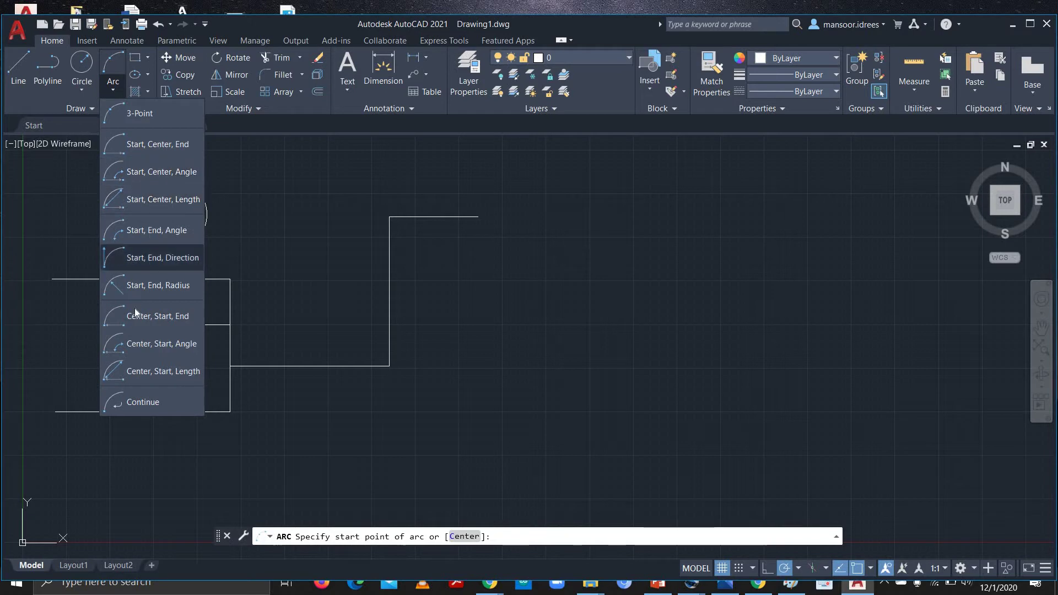
click(138, 147)
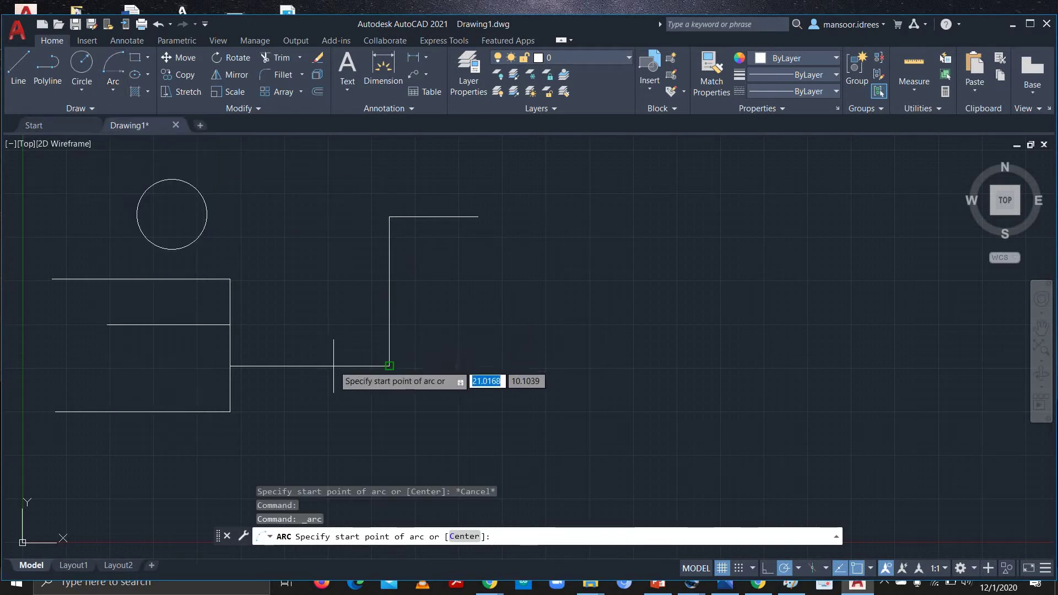
click(390, 365)
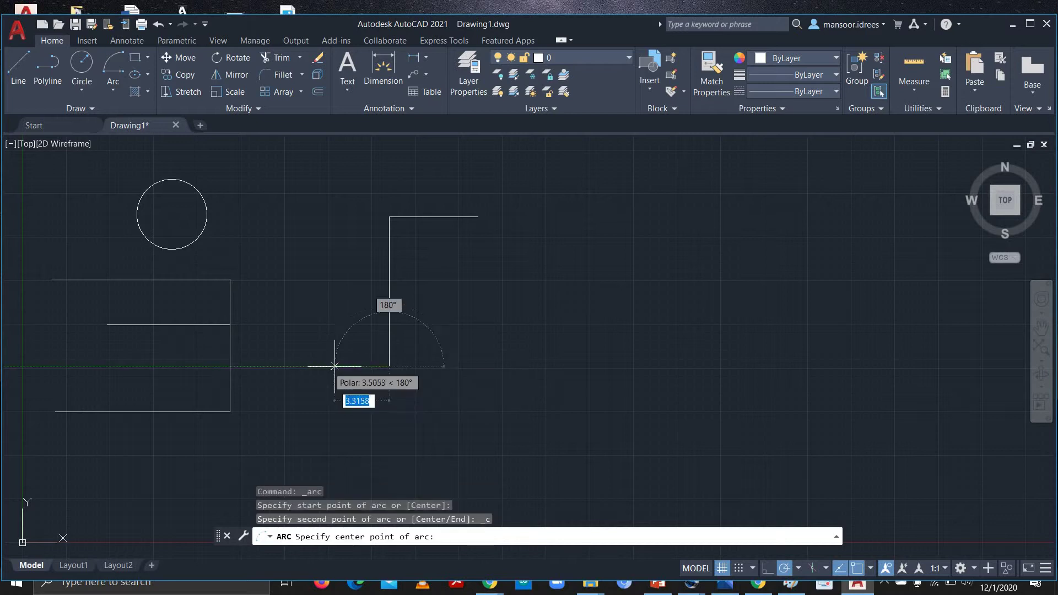
click(390, 325)
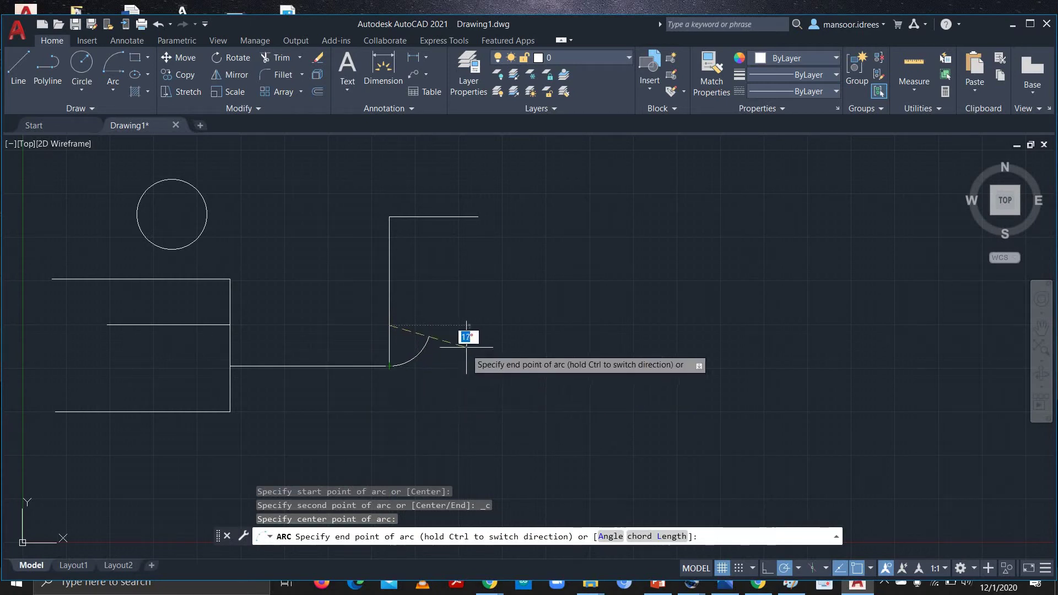
click(471, 330)
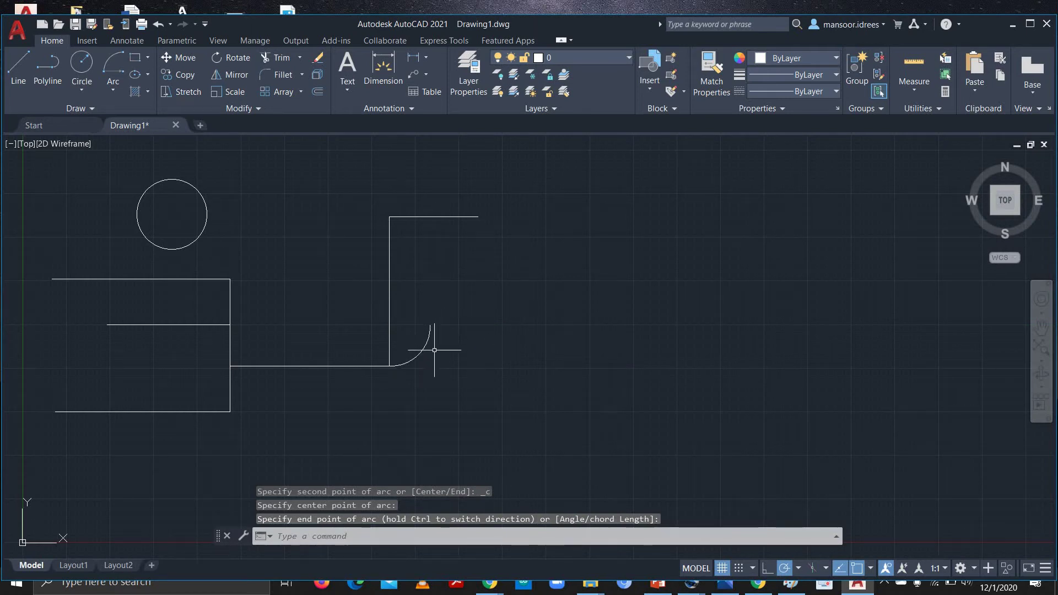
Draw a rectangle 3 units wide and 2 units high to the right of the circle.
click(137, 56)
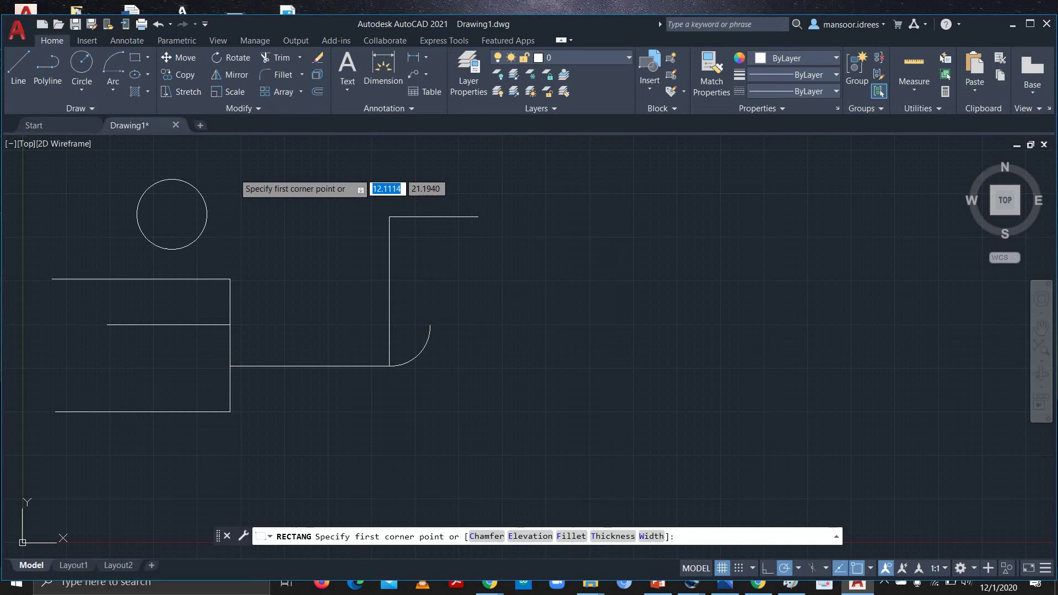
click(234, 173)
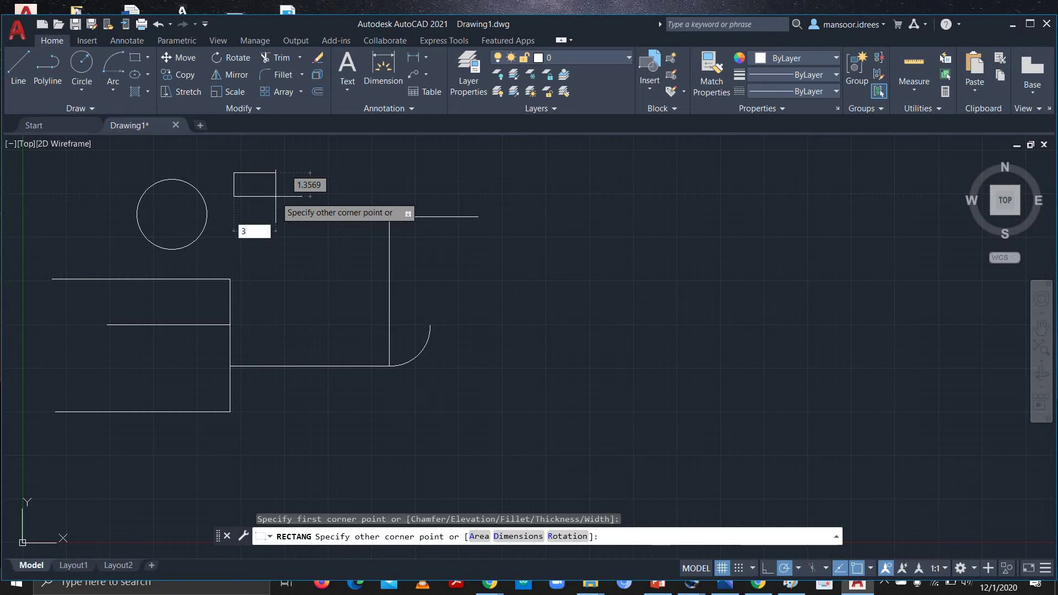
key(Tab)
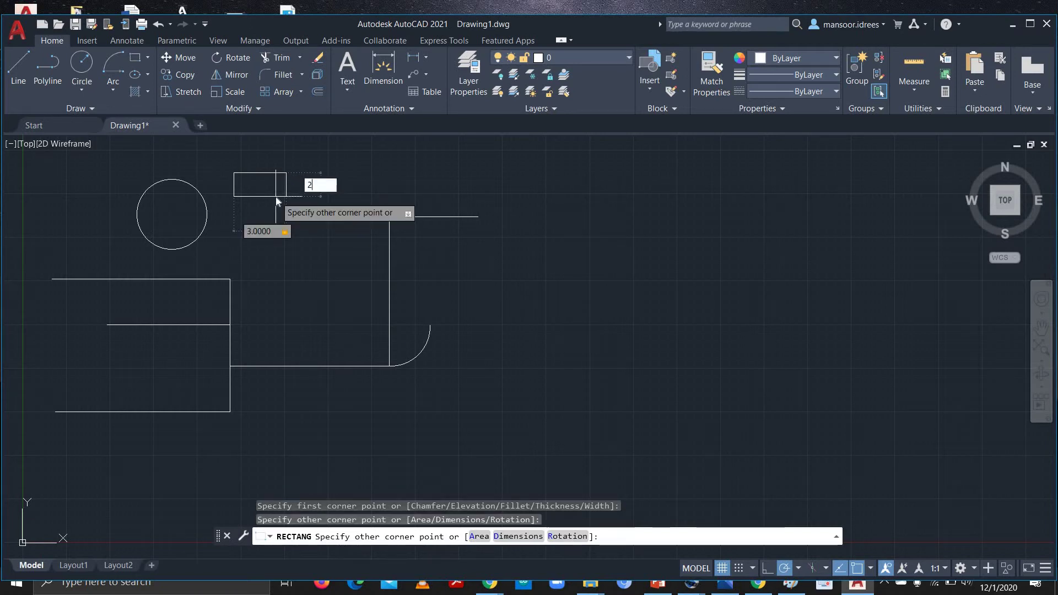
text(2)
key(Return)
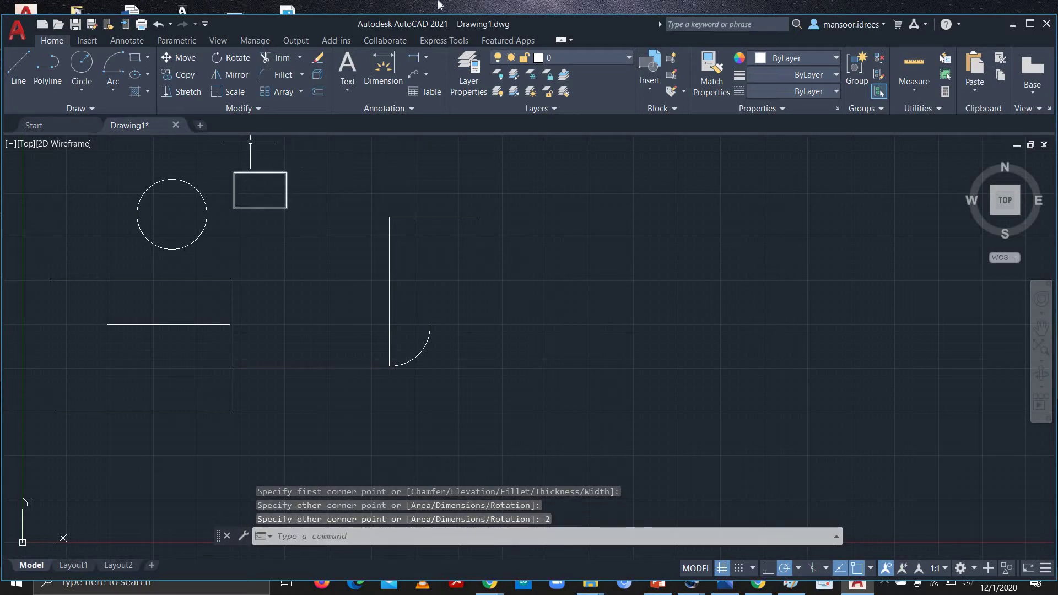
Hatch the interior of the rectangle with diagonal lines and end the hatch command.
click(147, 93)
click(155, 116)
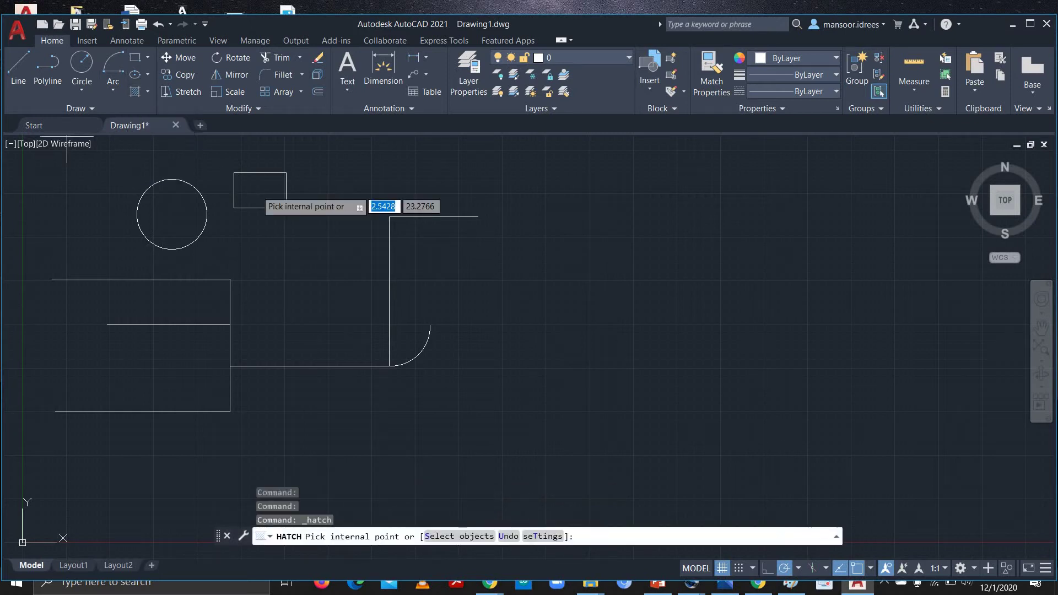
click(257, 190)
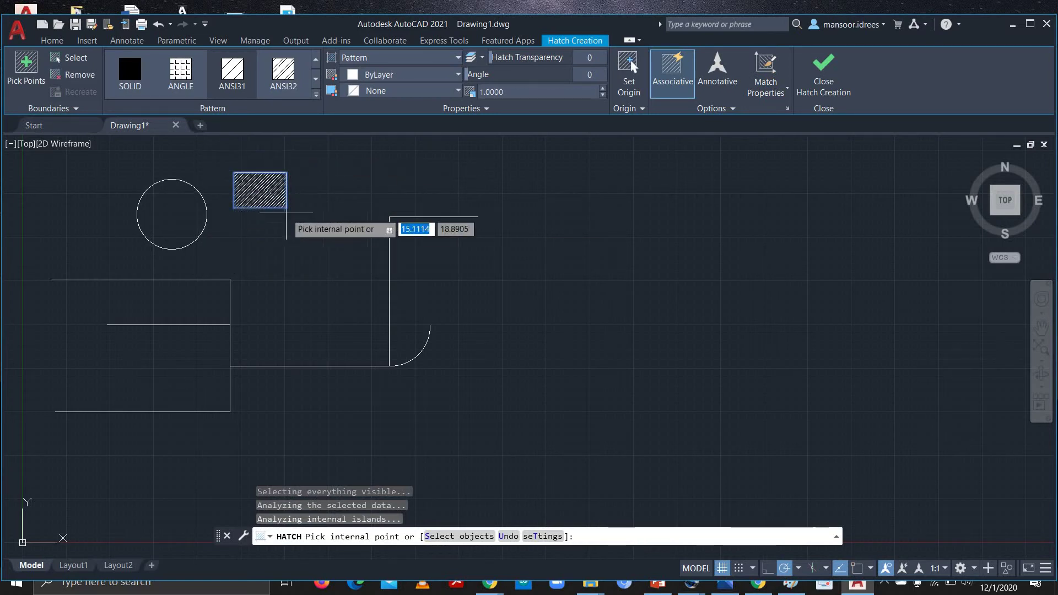
scroll(308, 251, up, 2)
middle_drag(331, 199, 357, 265)
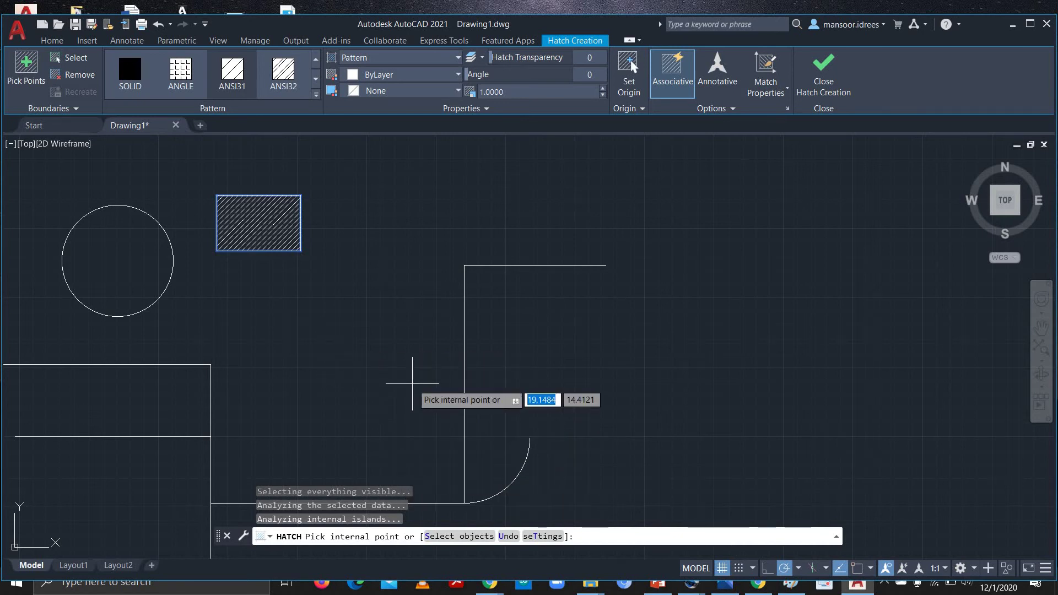
scroll(413, 385, up, 2)
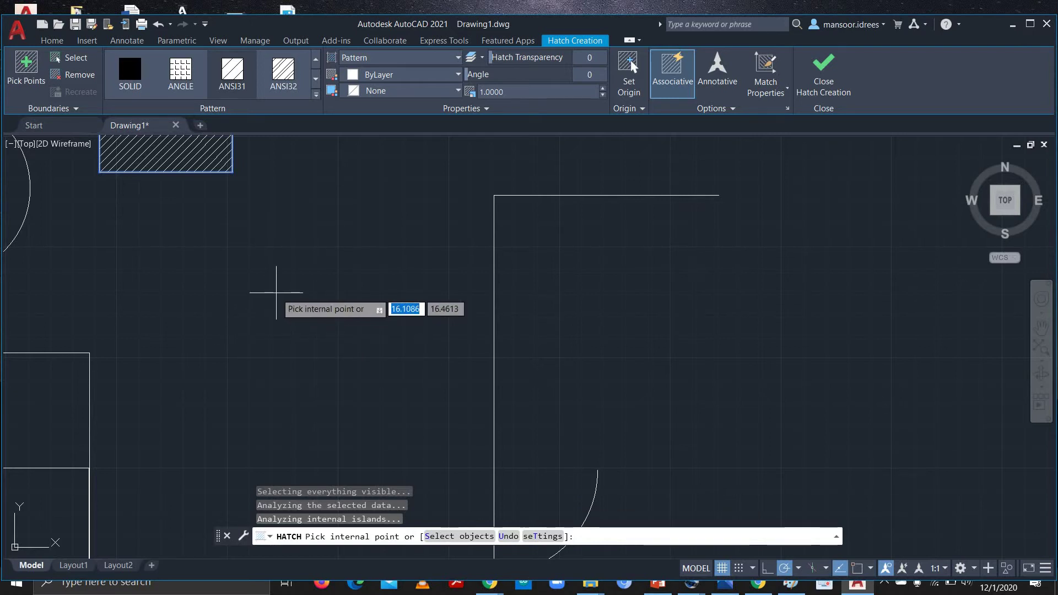
scroll(277, 293, down, 3)
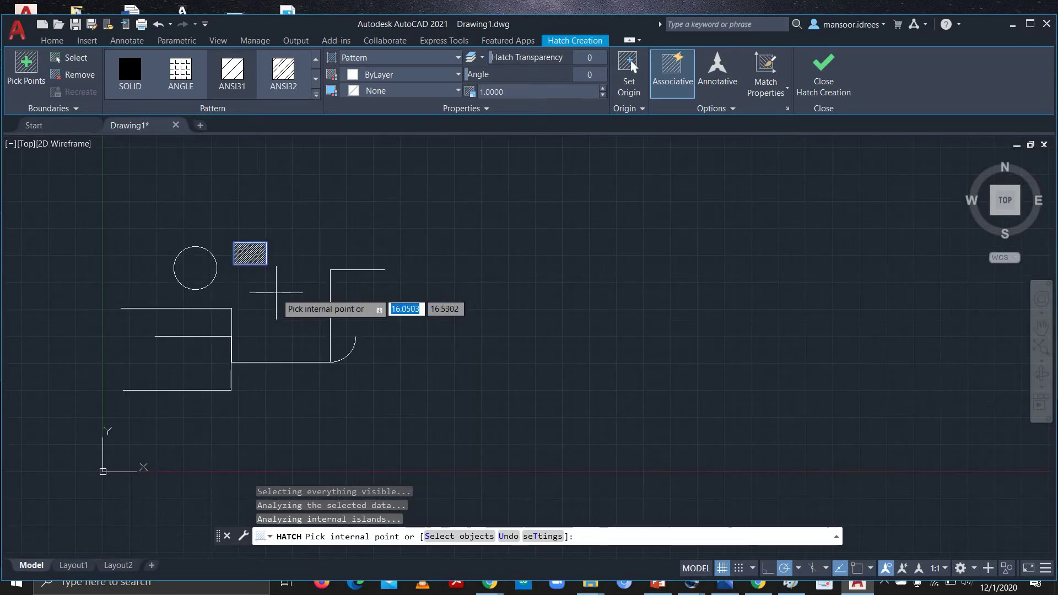
scroll(295, 373, down, 2)
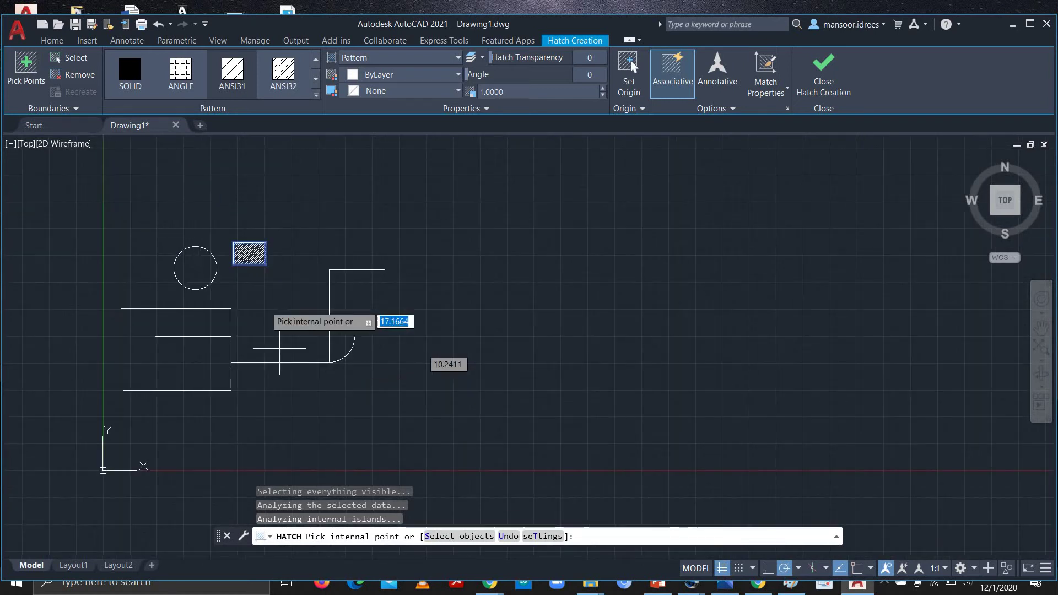
click(52, 41)
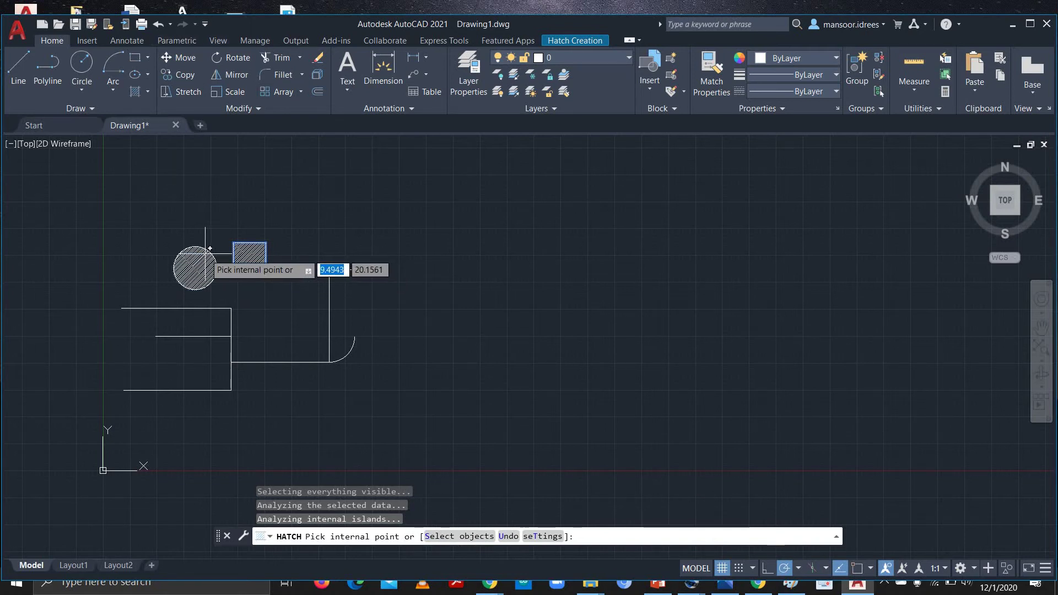
right_click(209, 215)
click(231, 233)
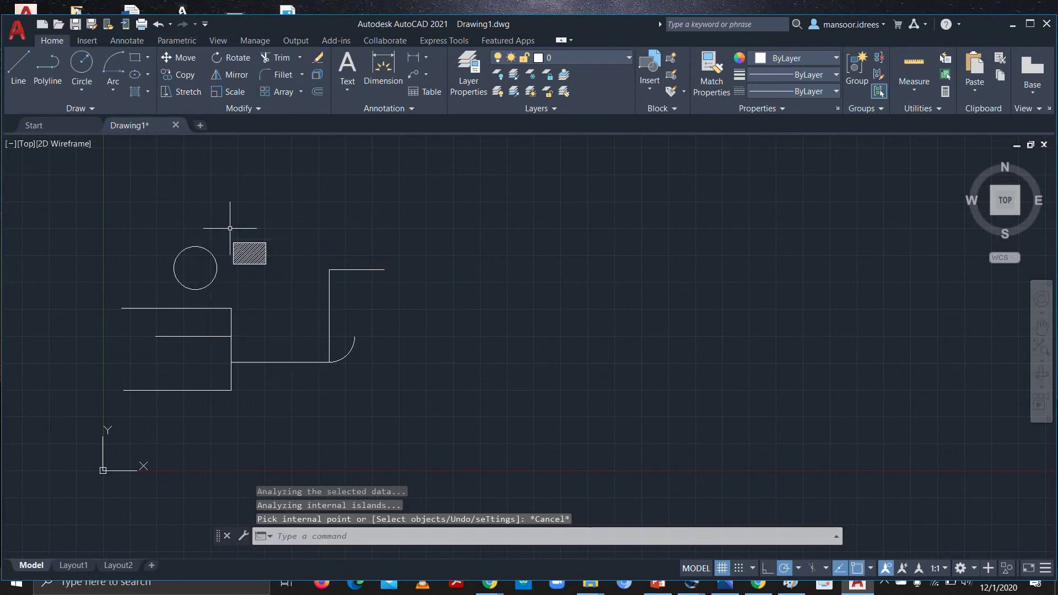
Move the circle horizontally about 19.7 units to the right, to the end of the polyline's upper segment.
click(183, 58)
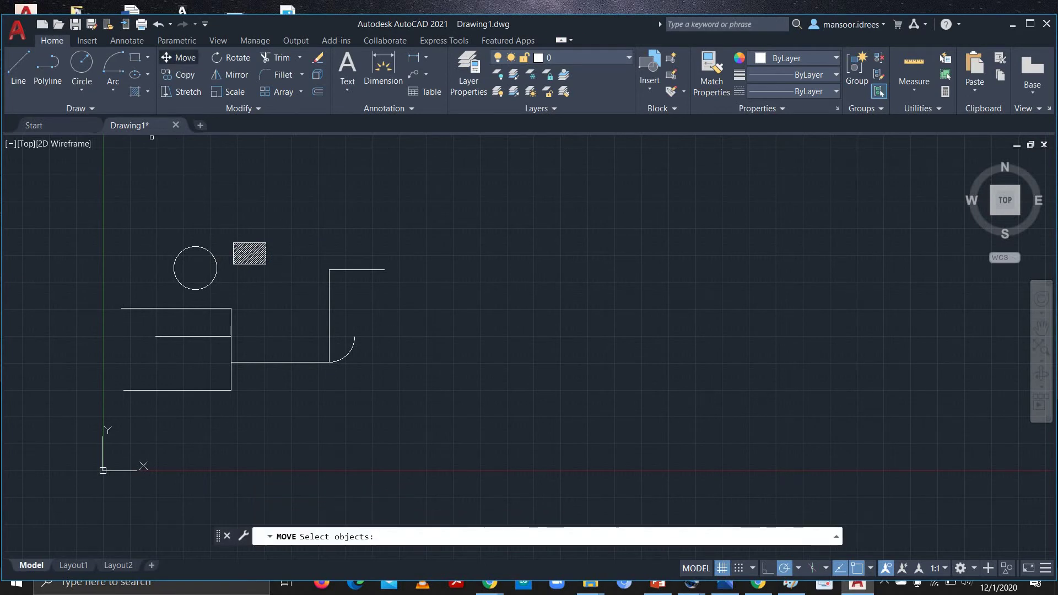
click(193, 247)
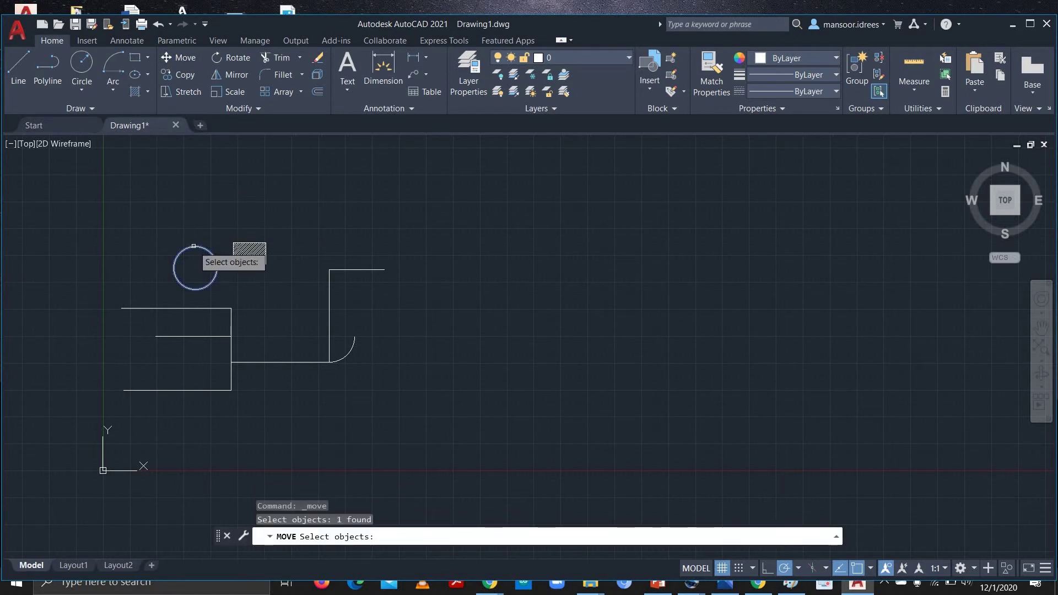
key(Return)
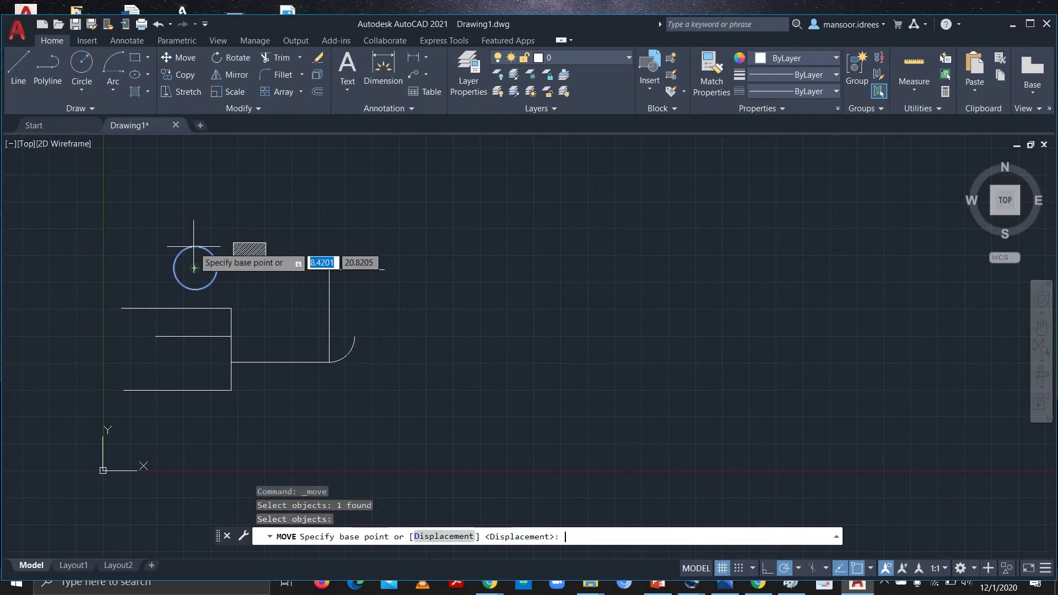
click(197, 200)
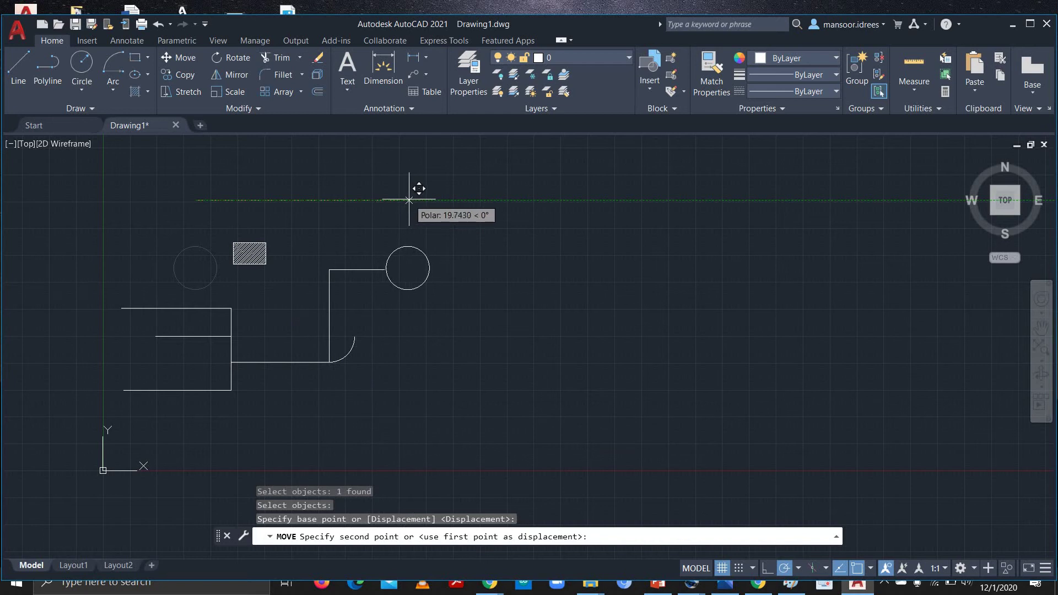
click(408, 200)
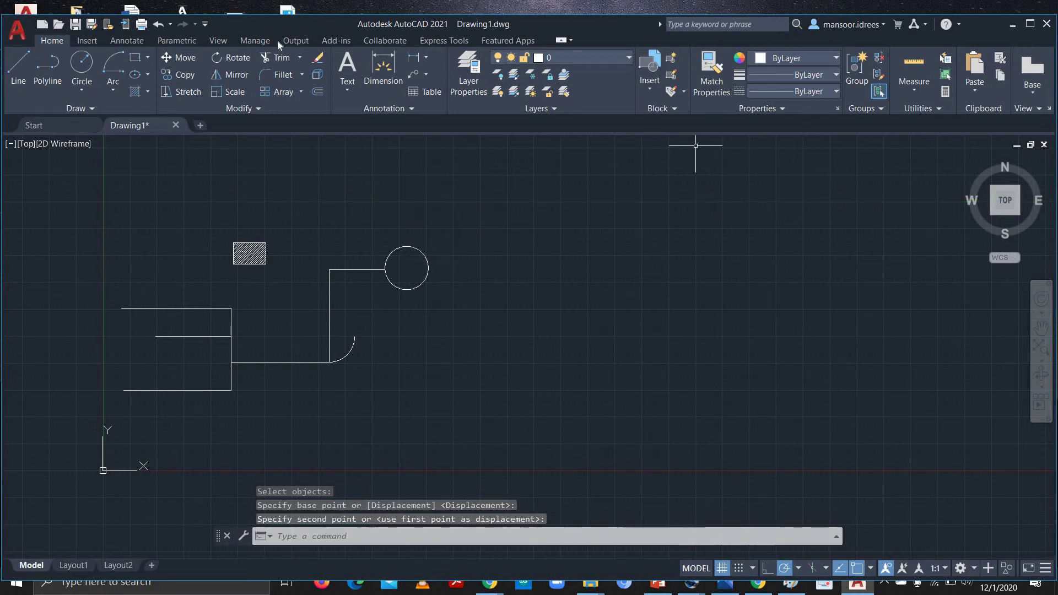
Copy the circle five times, placing four copies above and to the left of it and one below, and end the command.
click(185, 75)
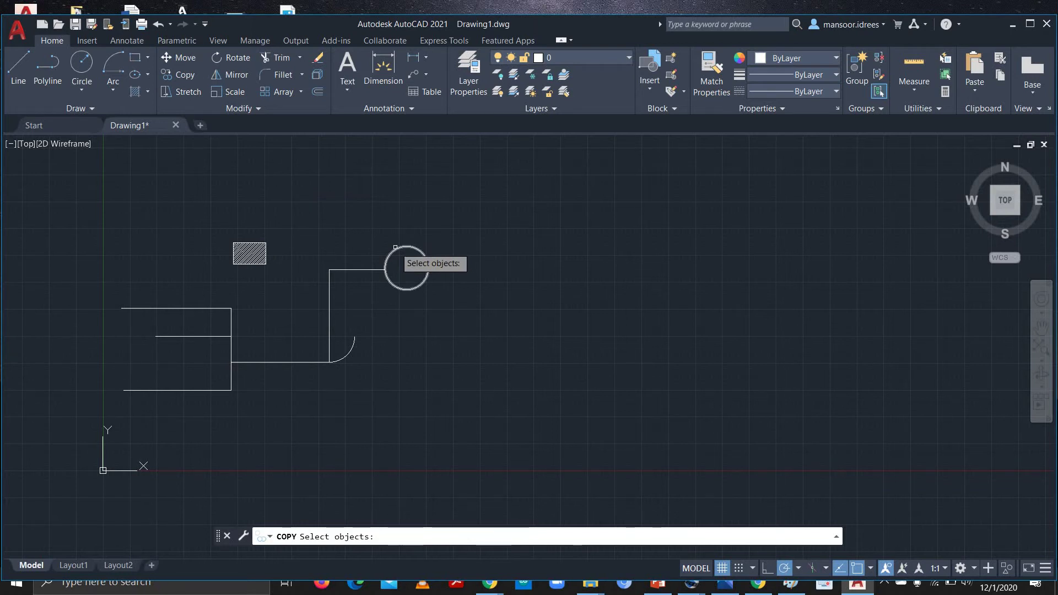
click(182, 74)
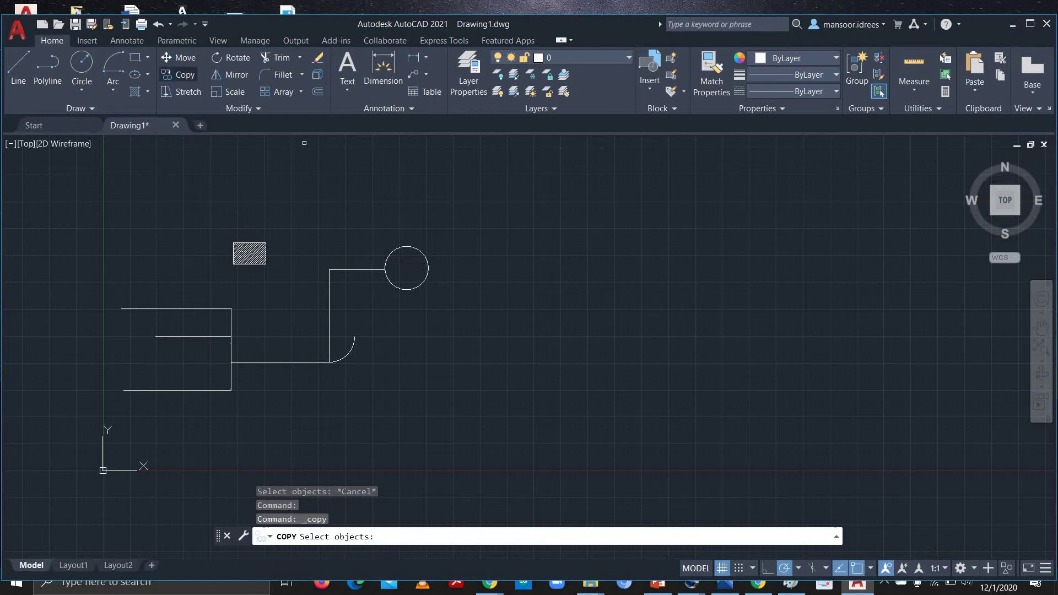
click(410, 247)
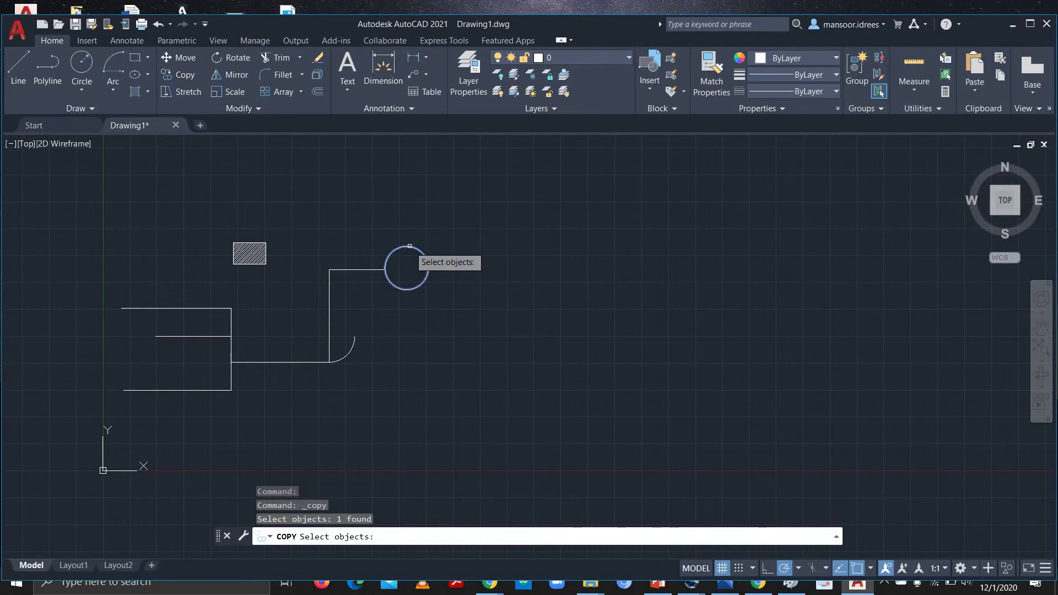
key(Return)
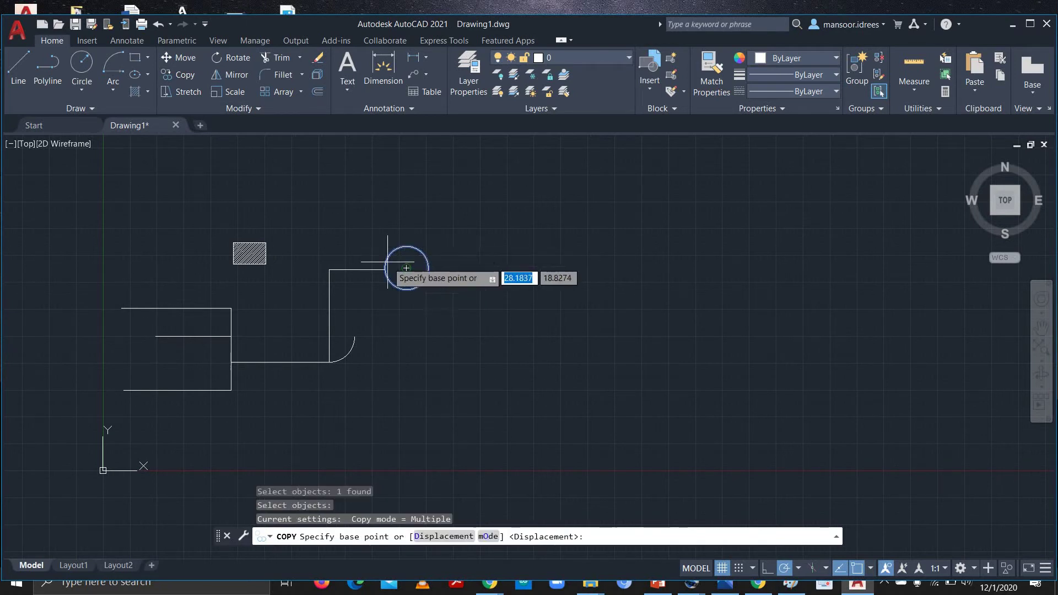
click(186, 260)
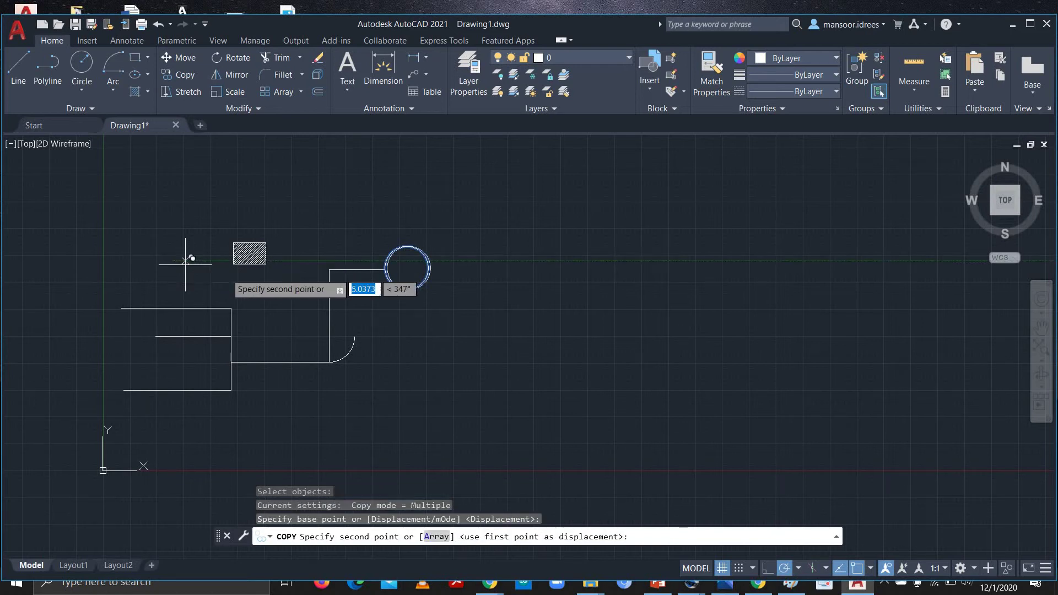
click(81, 245)
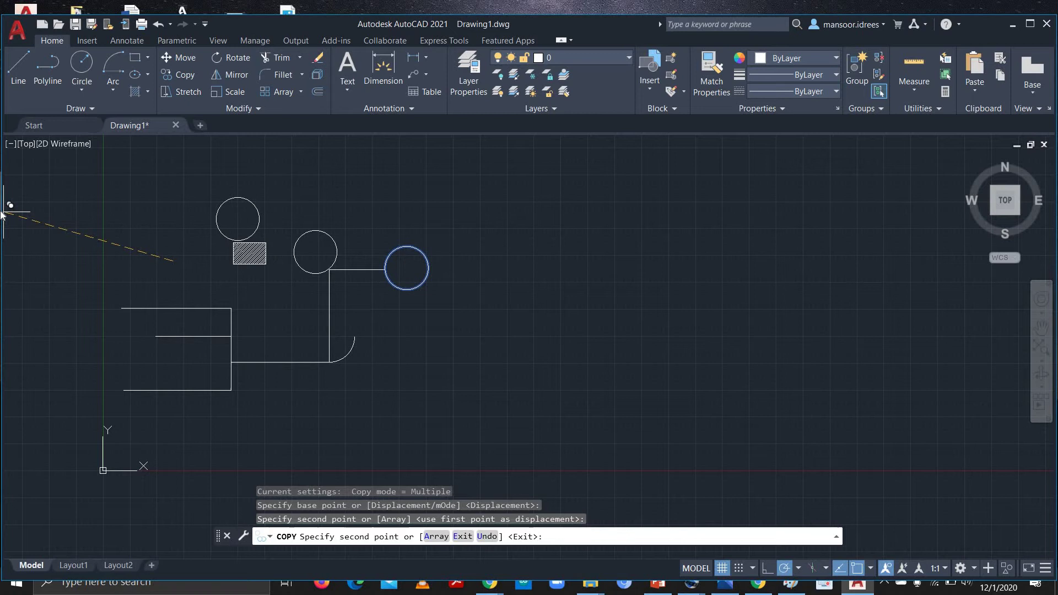
click(41, 215)
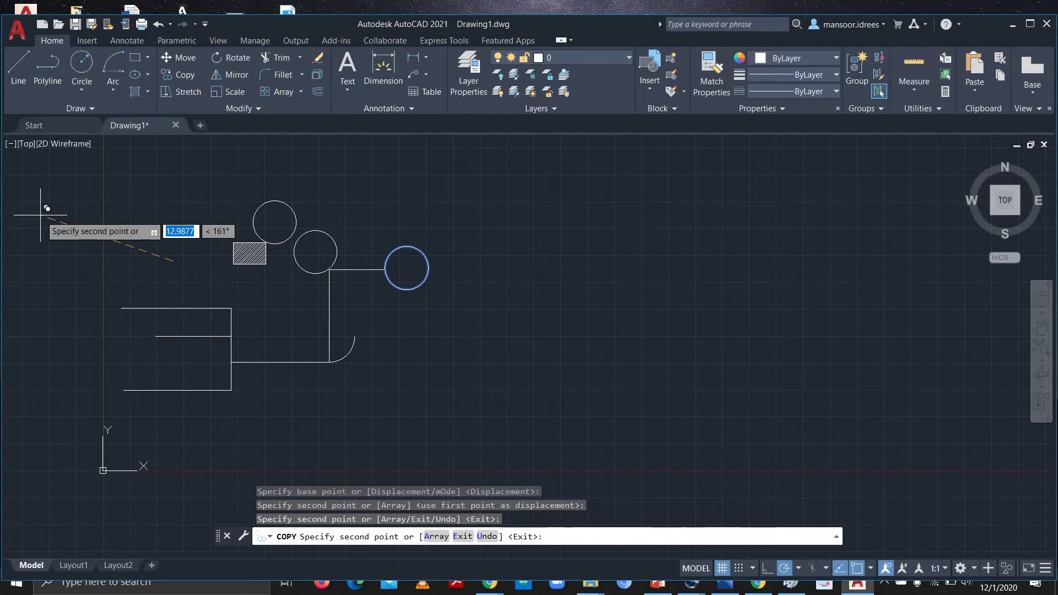
click(97, 196)
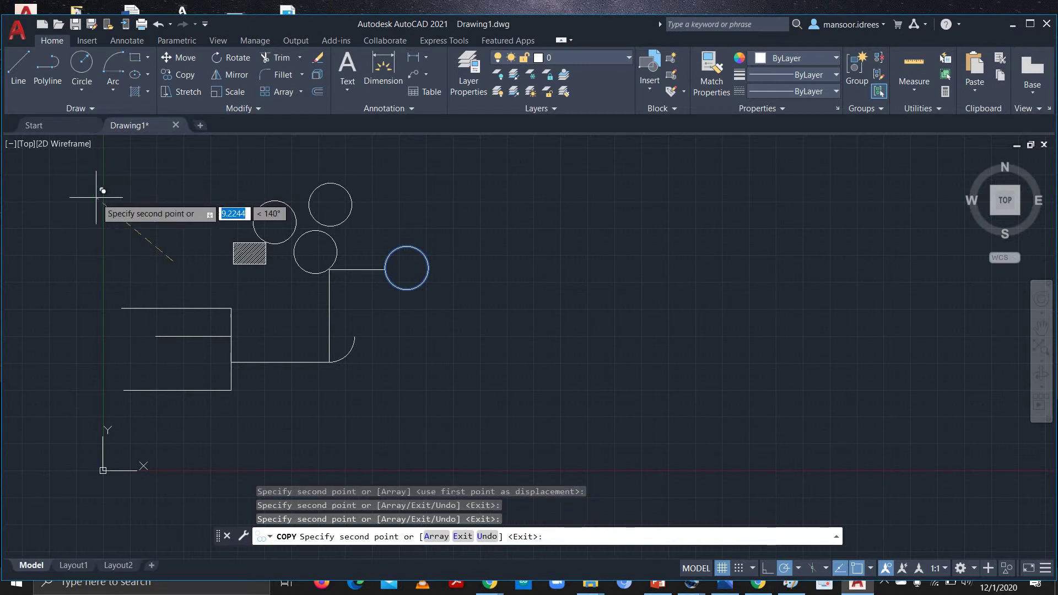
click(152, 208)
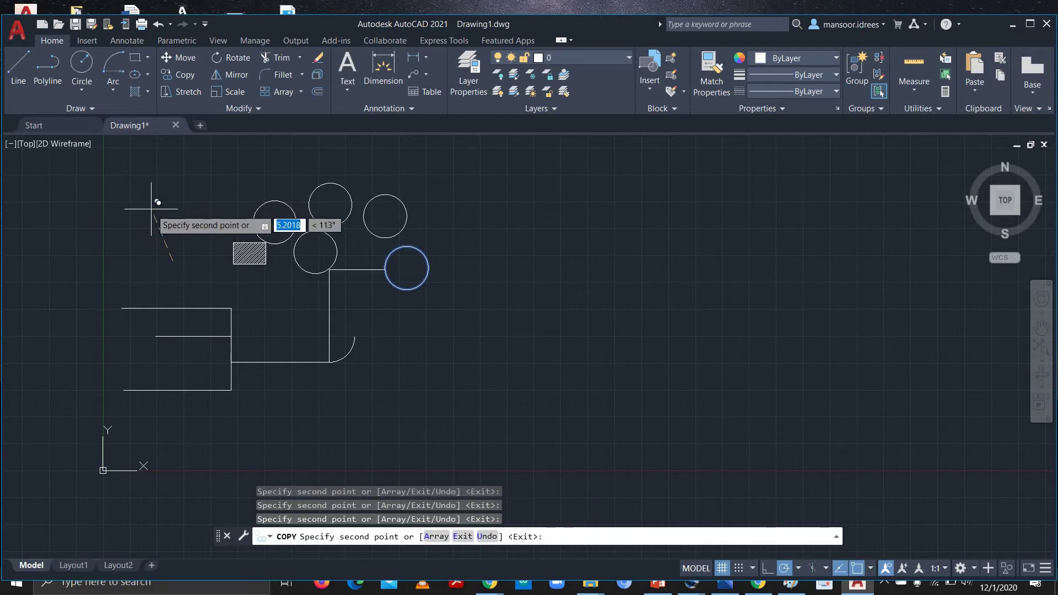
click(155, 315)
right_click(175, 229)
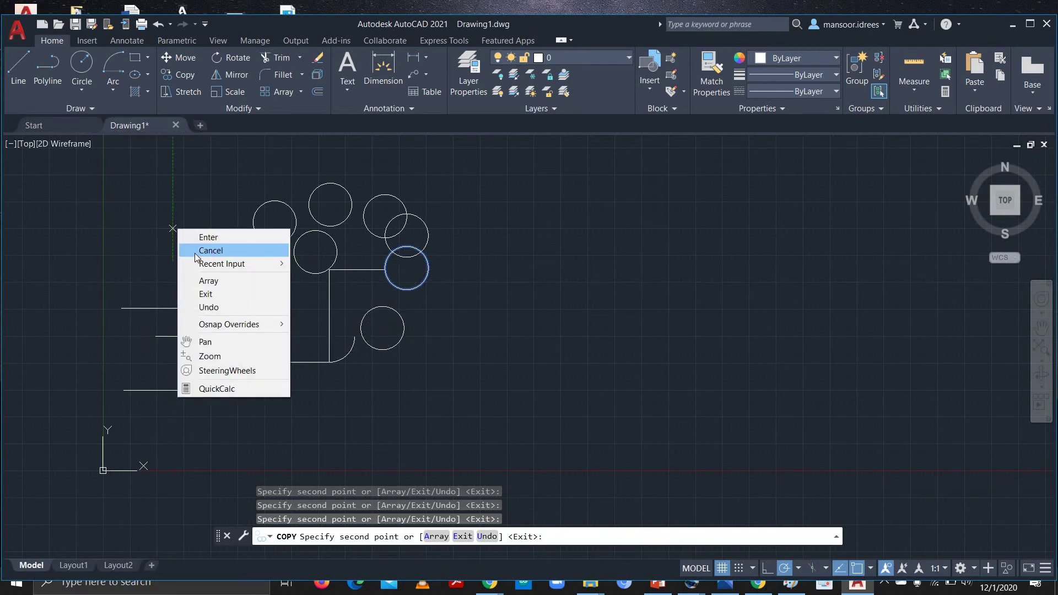
click(208, 251)
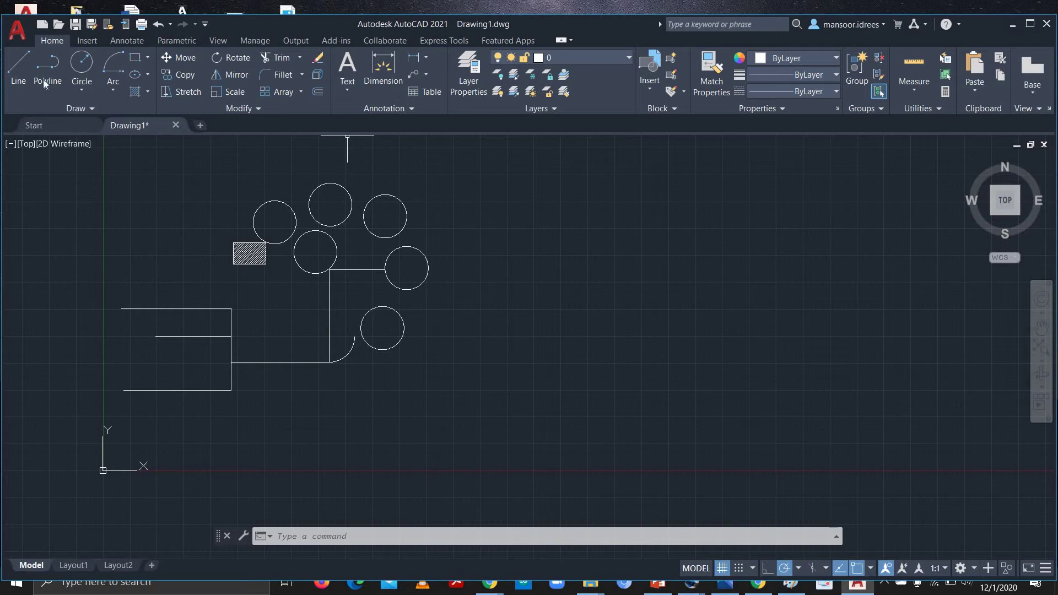
right_click(285, 168)
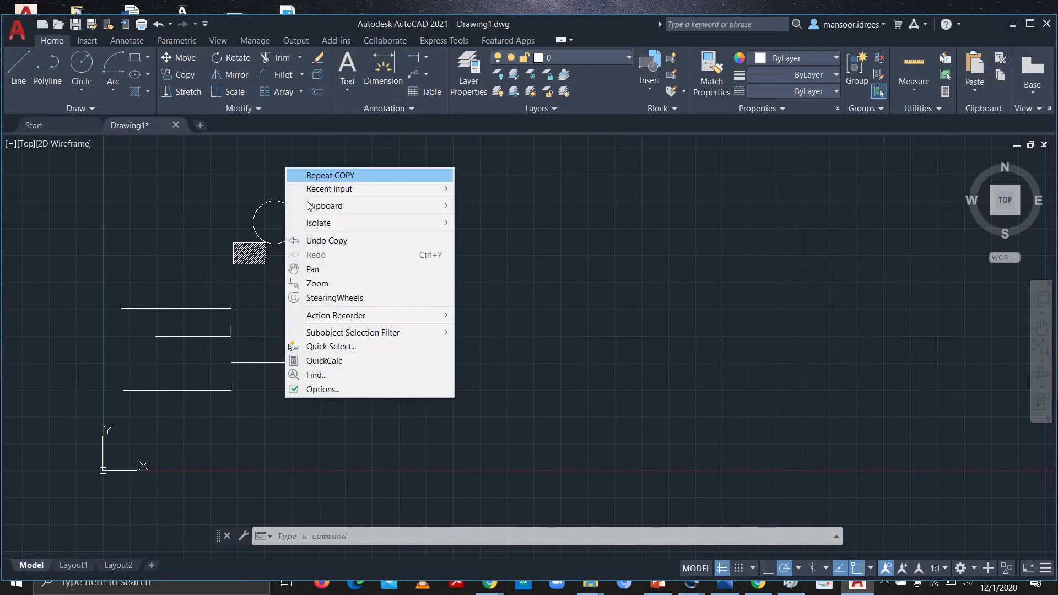
click(229, 180)
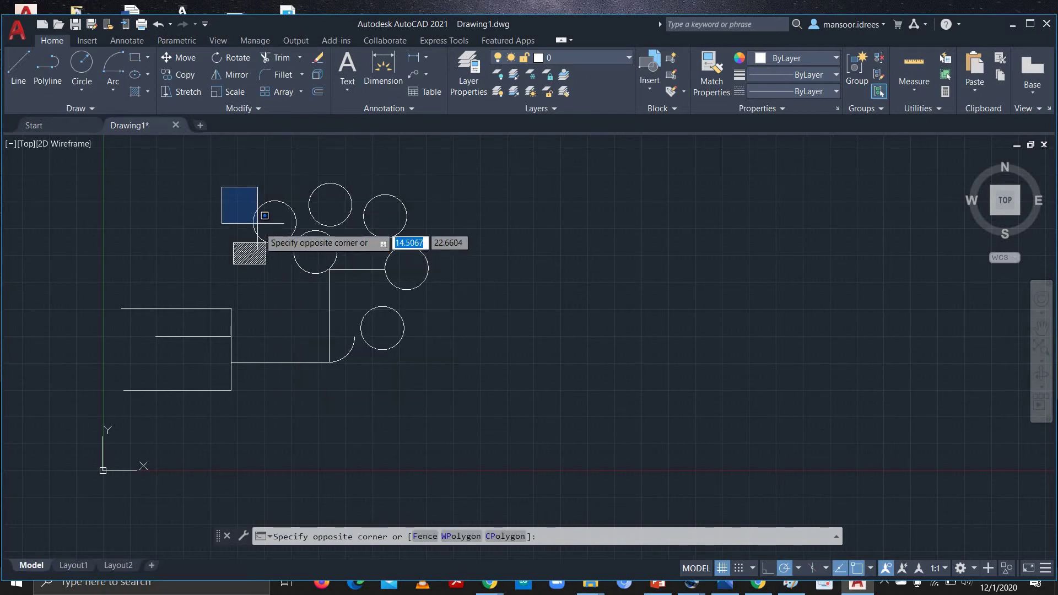
click(202, 157)
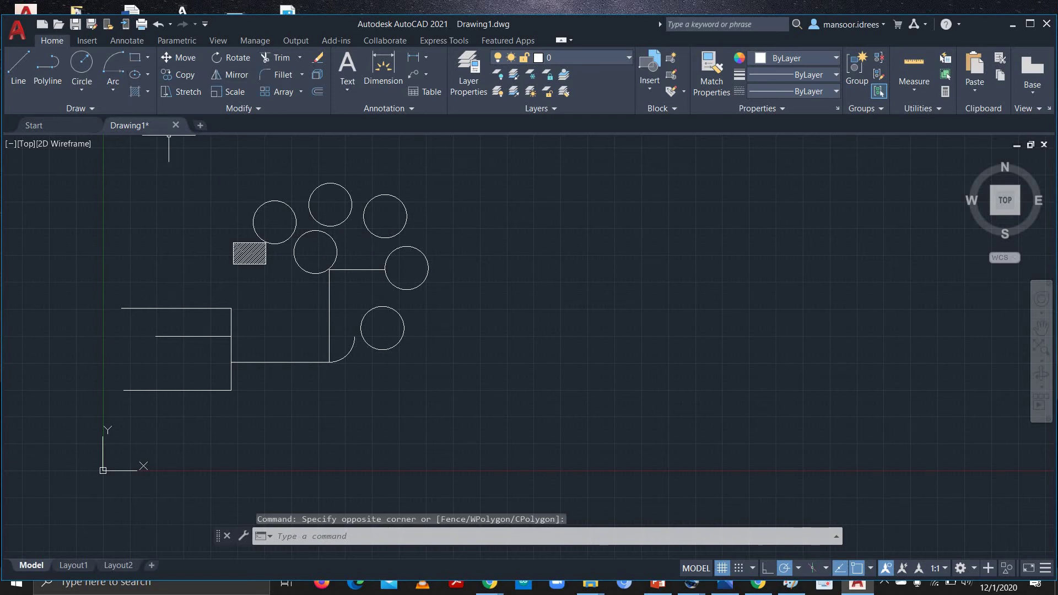
Rotate the lowest circle copy about a base point to its right, picking the rotation angle freehand.
click(234, 58)
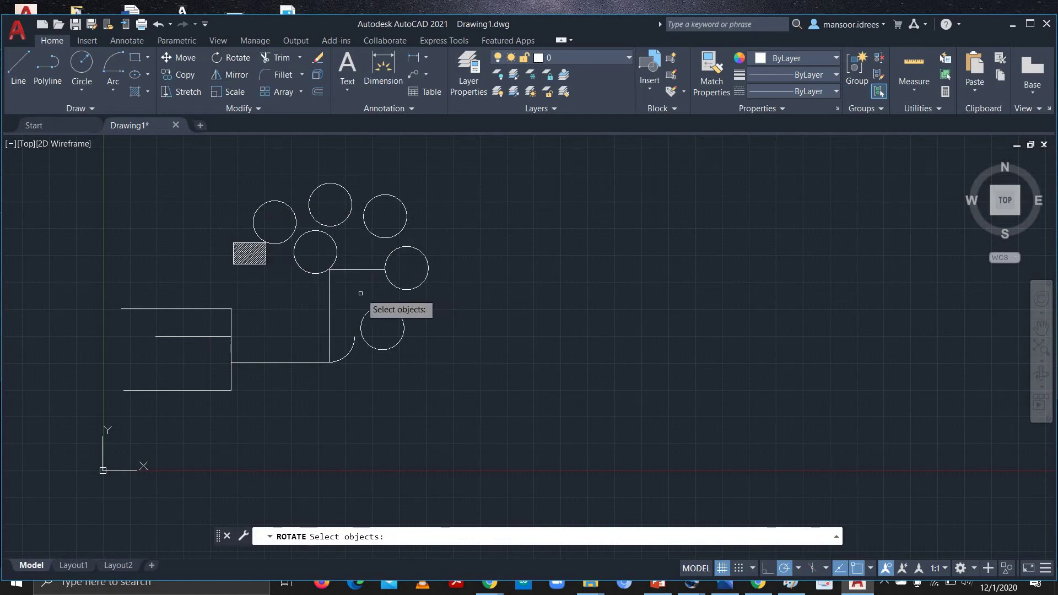
click(379, 350)
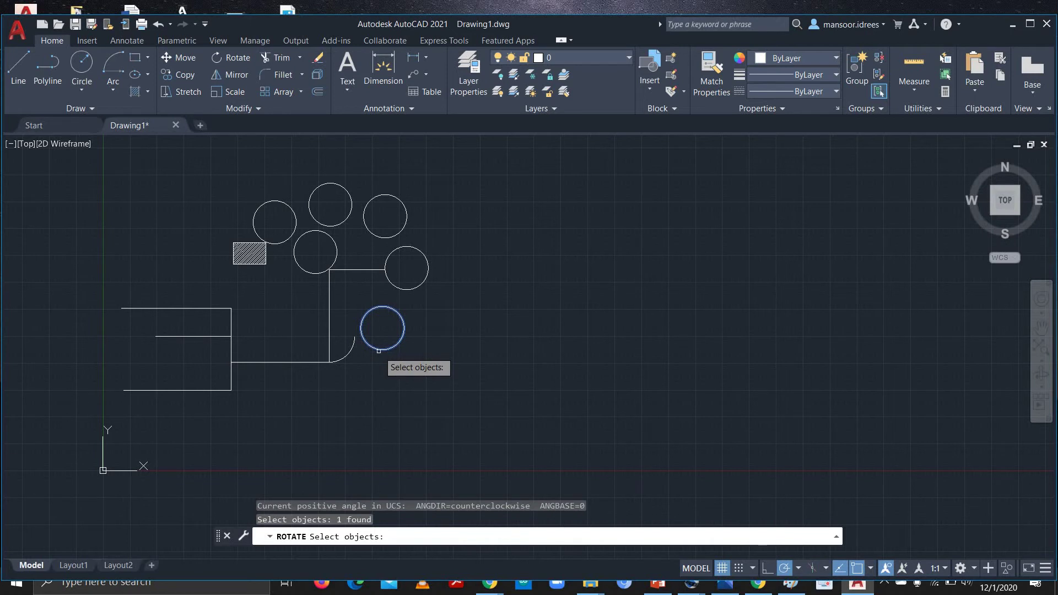
key(Return)
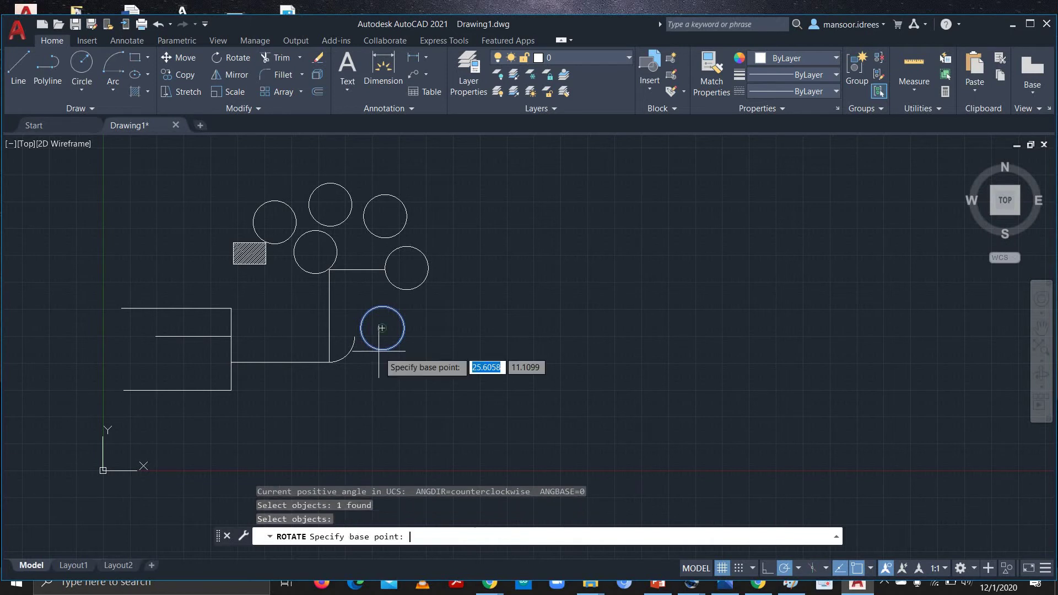
click(429, 324)
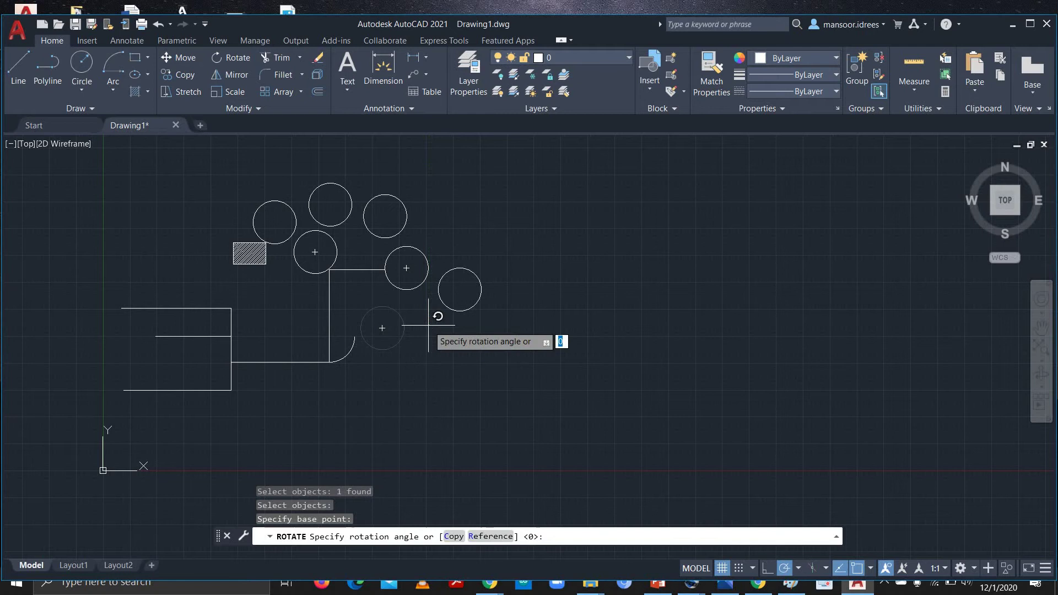
click(366, 312)
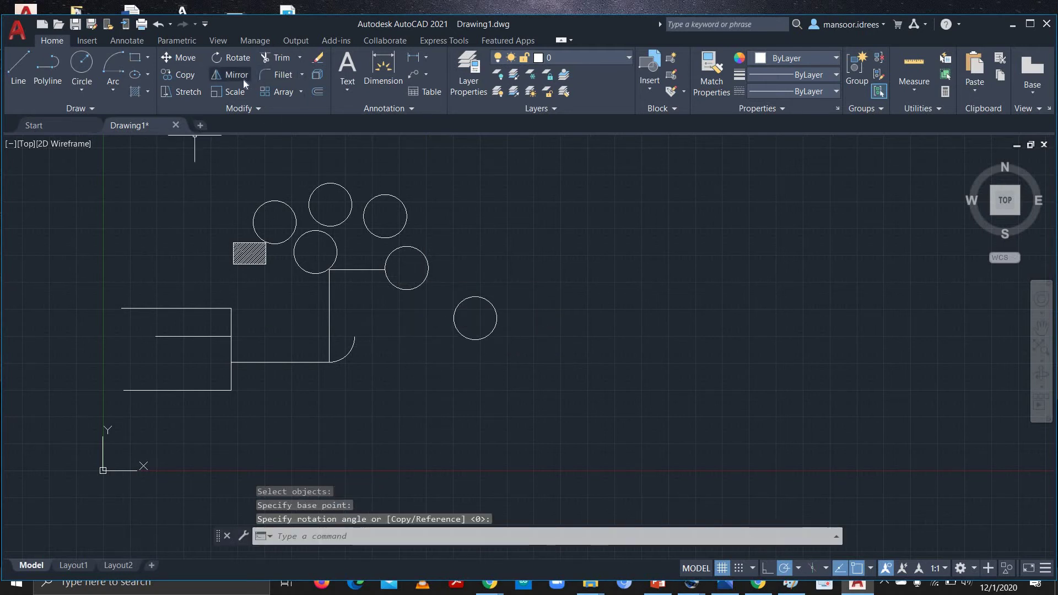
click(240, 78)
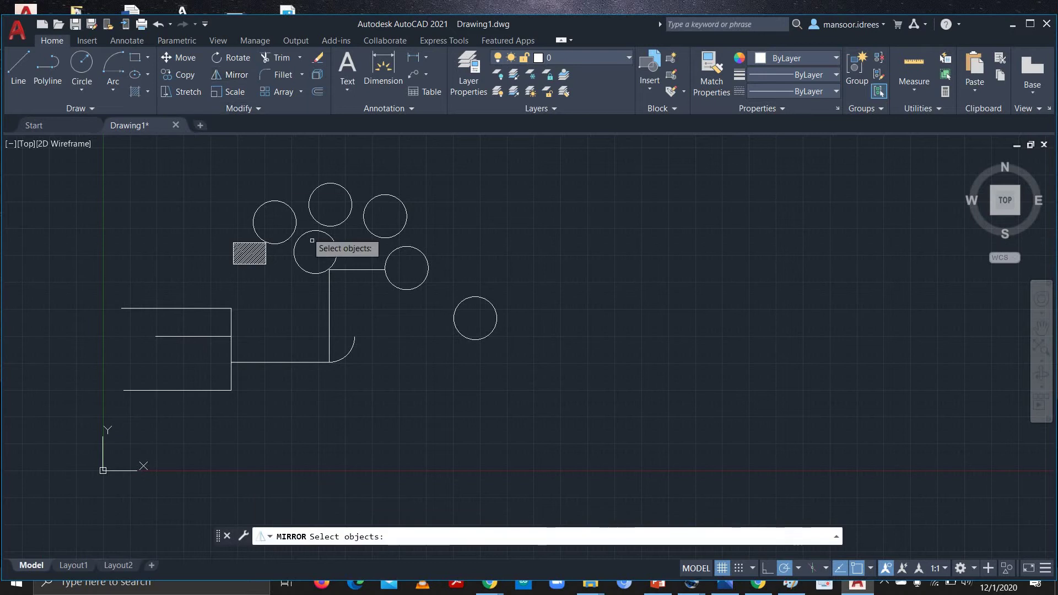
click(340, 269)
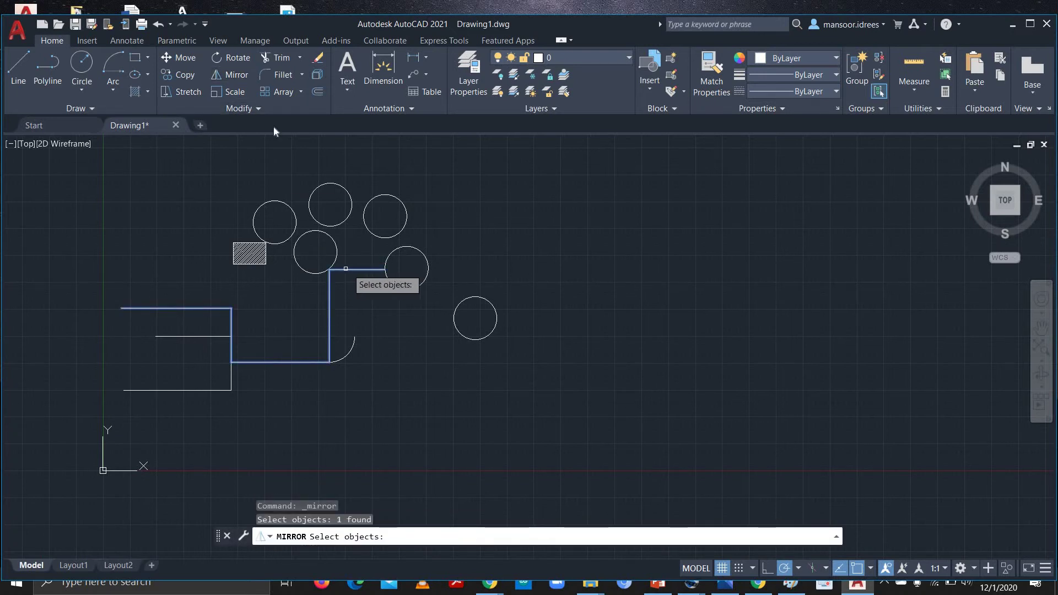
click(246, 79)
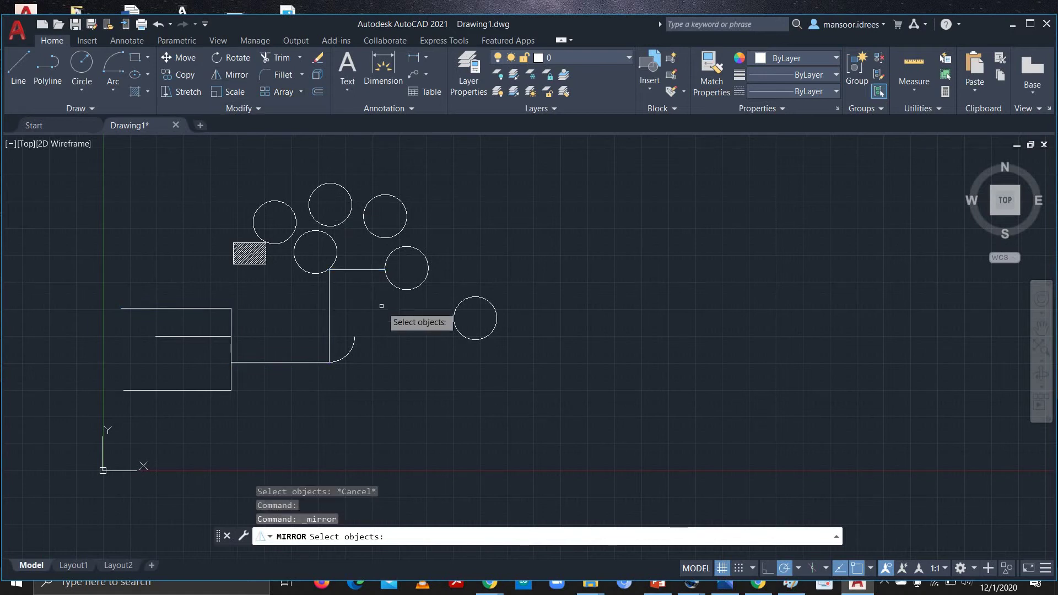
click(361, 260)
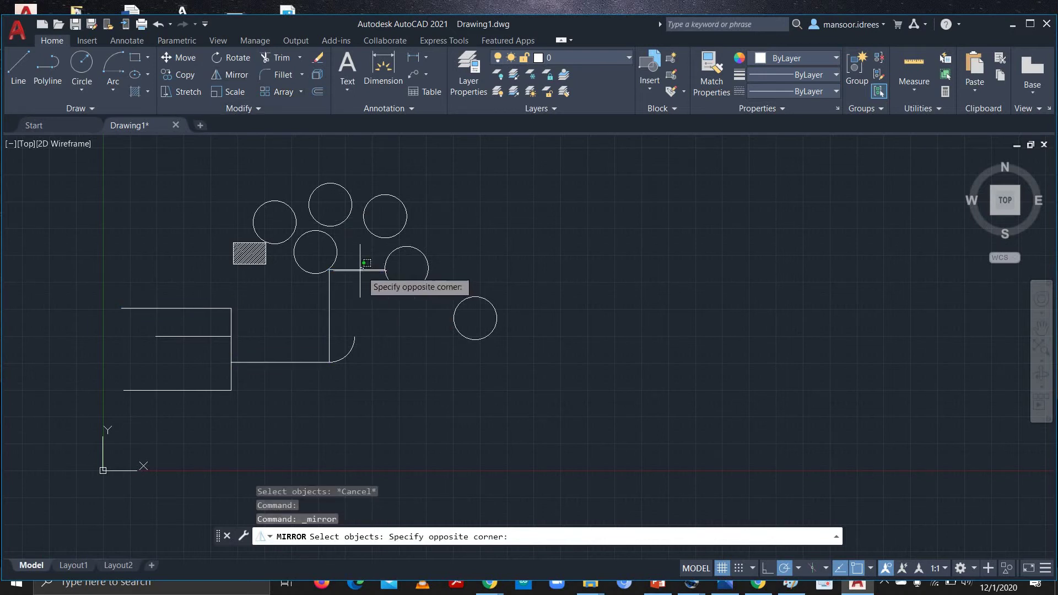
click(363, 268)
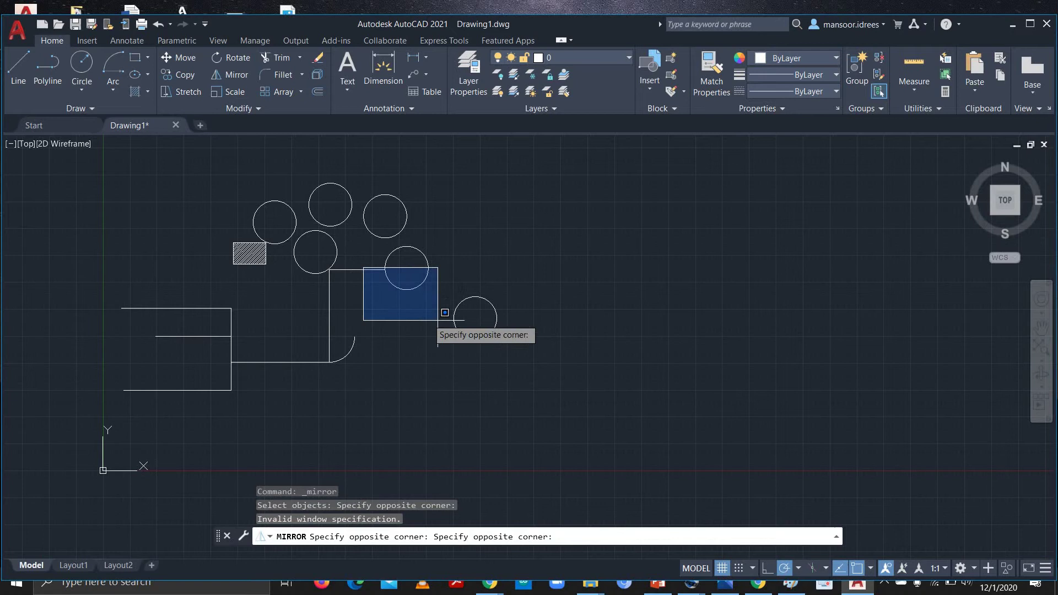
click(602, 314)
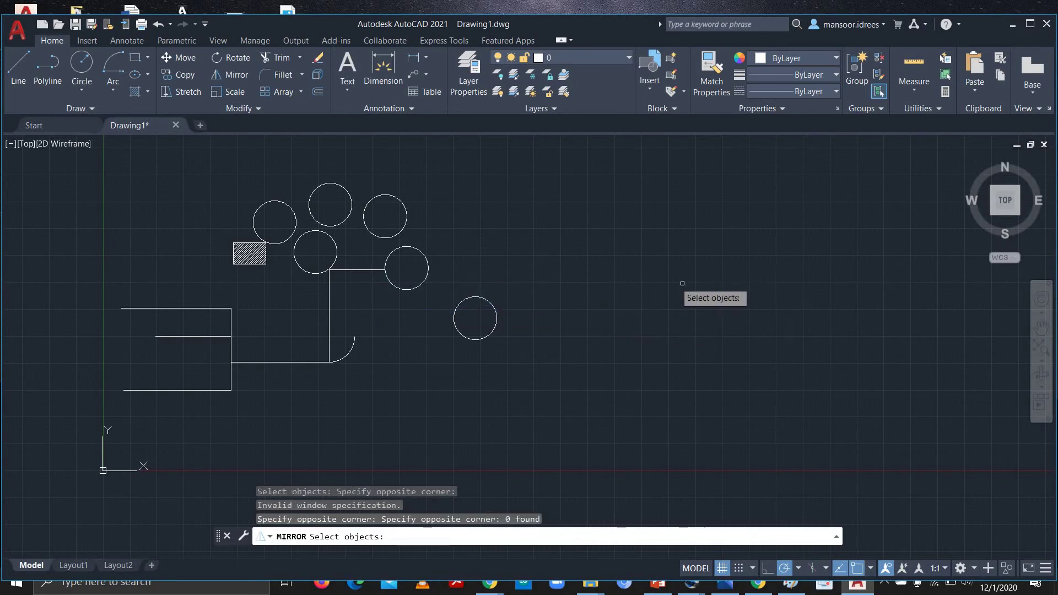
Try to mirror the polyline across a vertical line through the end of its upper segment.
click(236, 76)
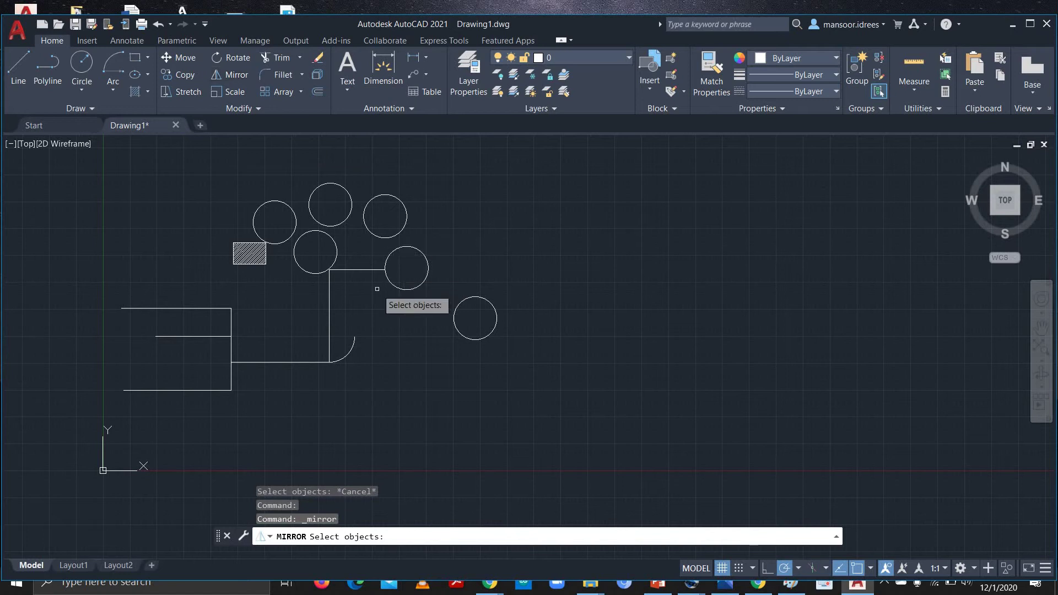
click(368, 271)
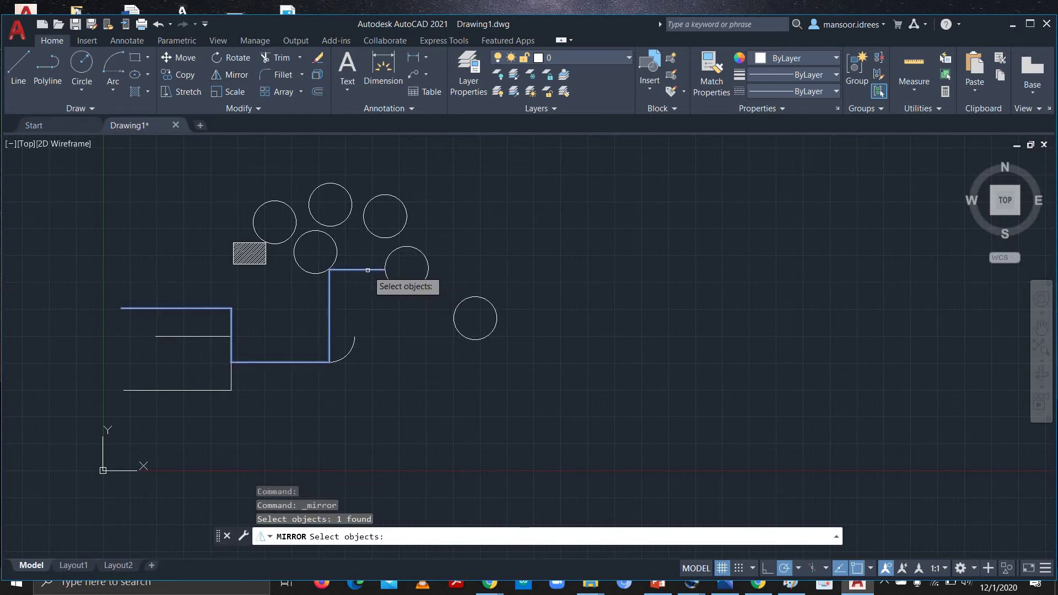
key(Return)
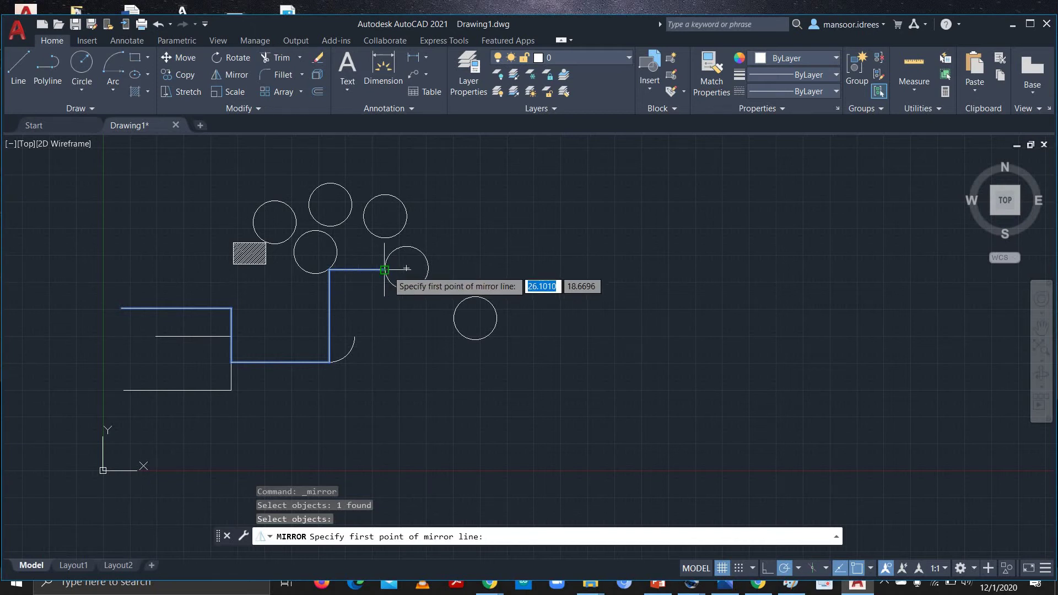
click(385, 270)
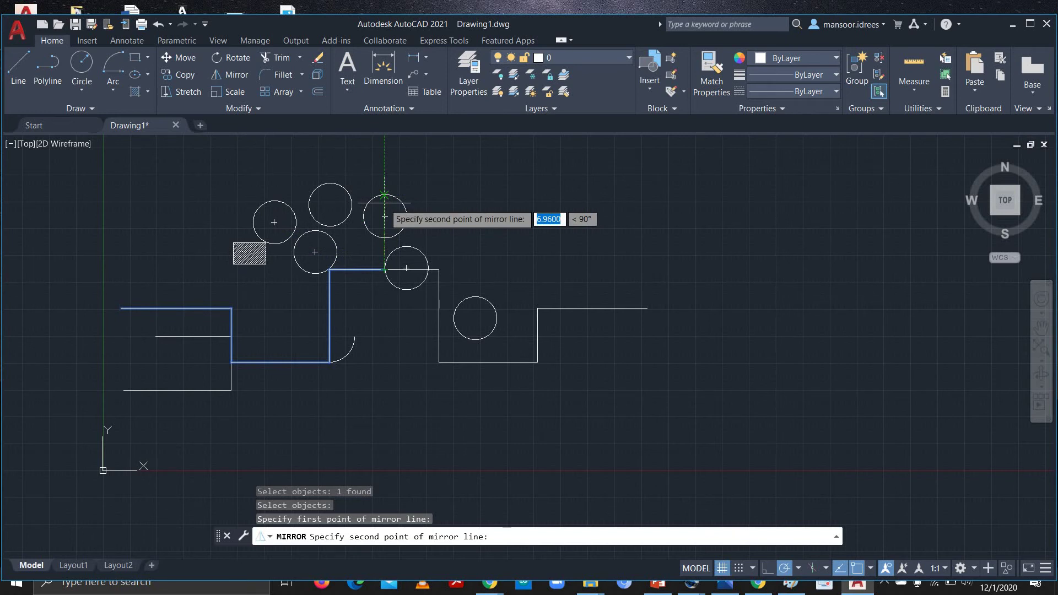
click(385, 204)
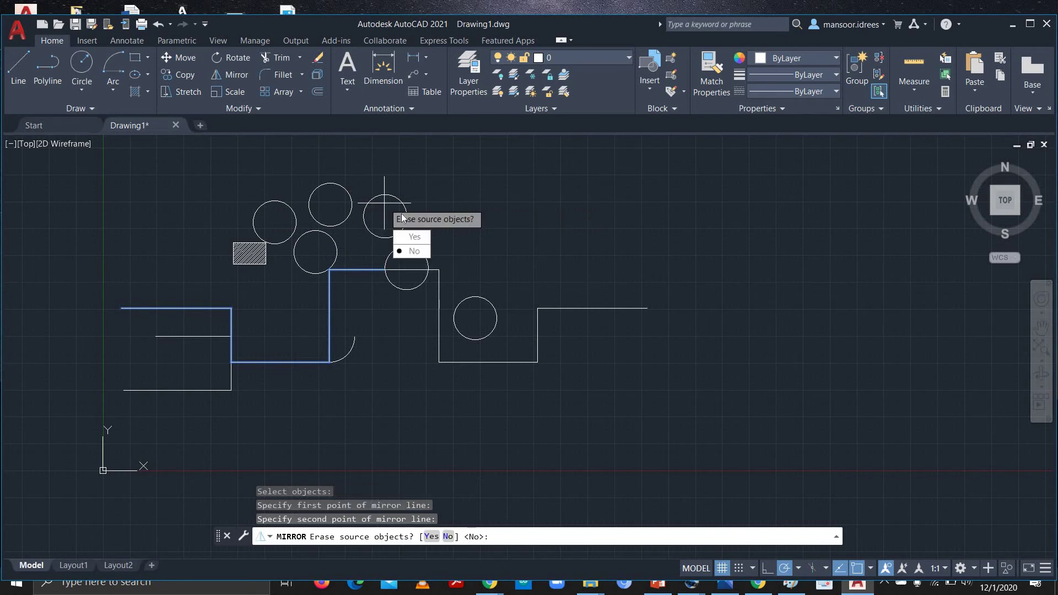
right_click(476, 256)
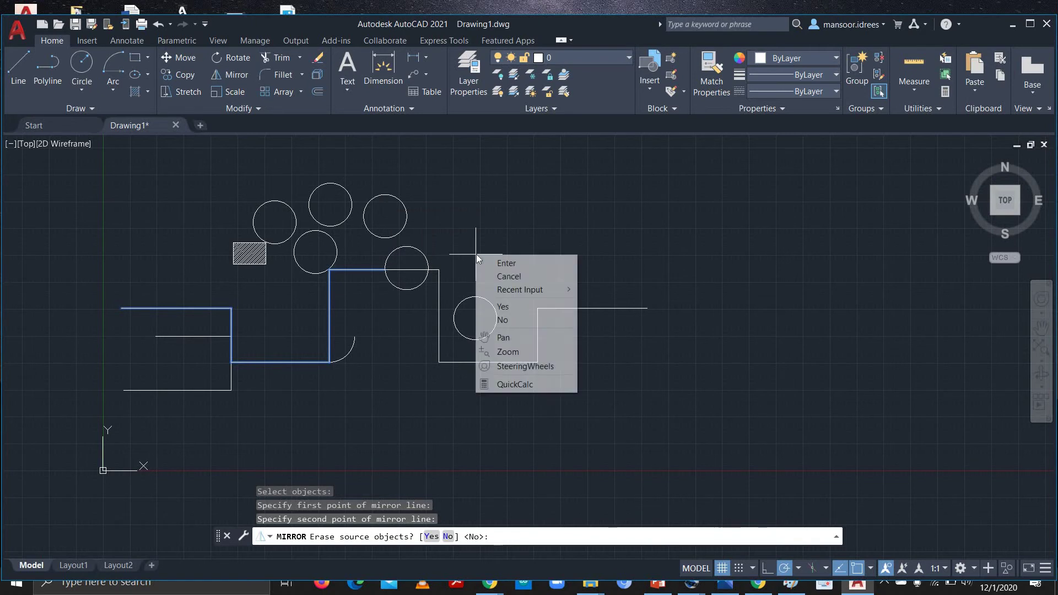
click(501, 277)
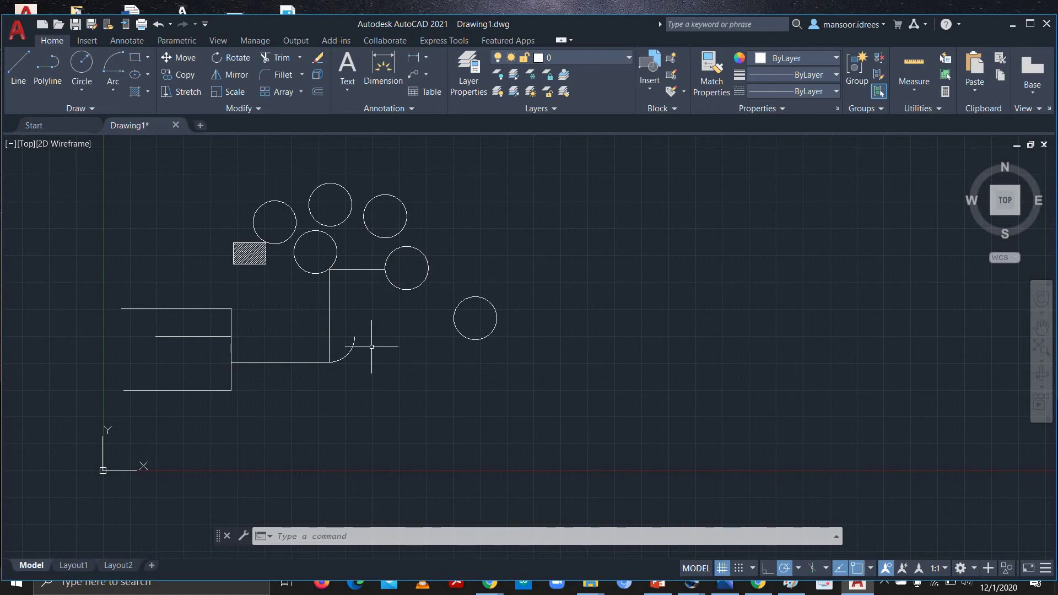
Undo back through the circle's rotation and the copying of the circles, and redo the copying.
key(ctrl+z)
key(ctrl+z)
key(ctrl+z)
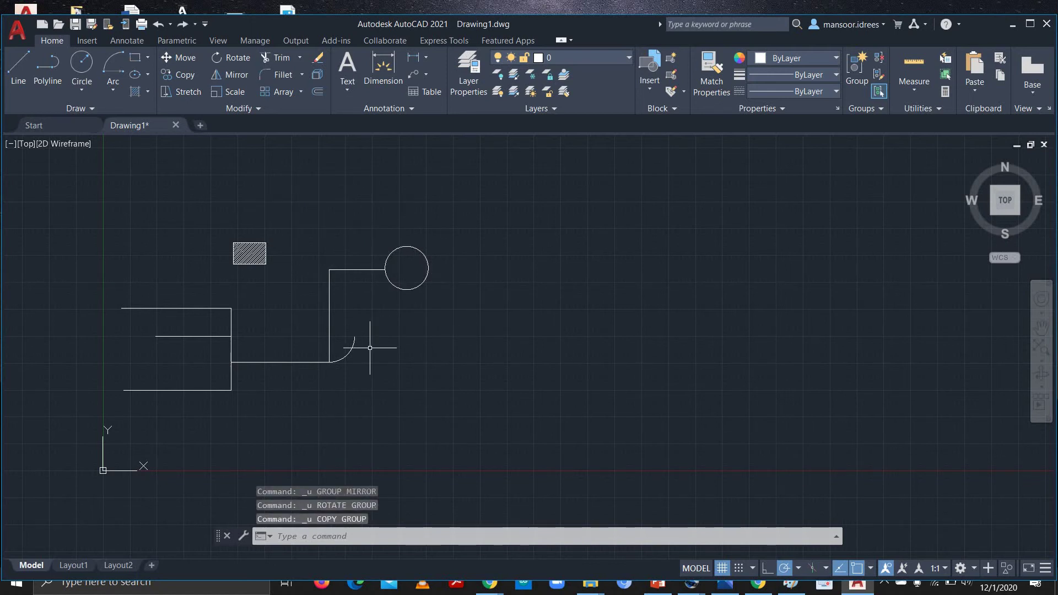
key(ctrl+z)
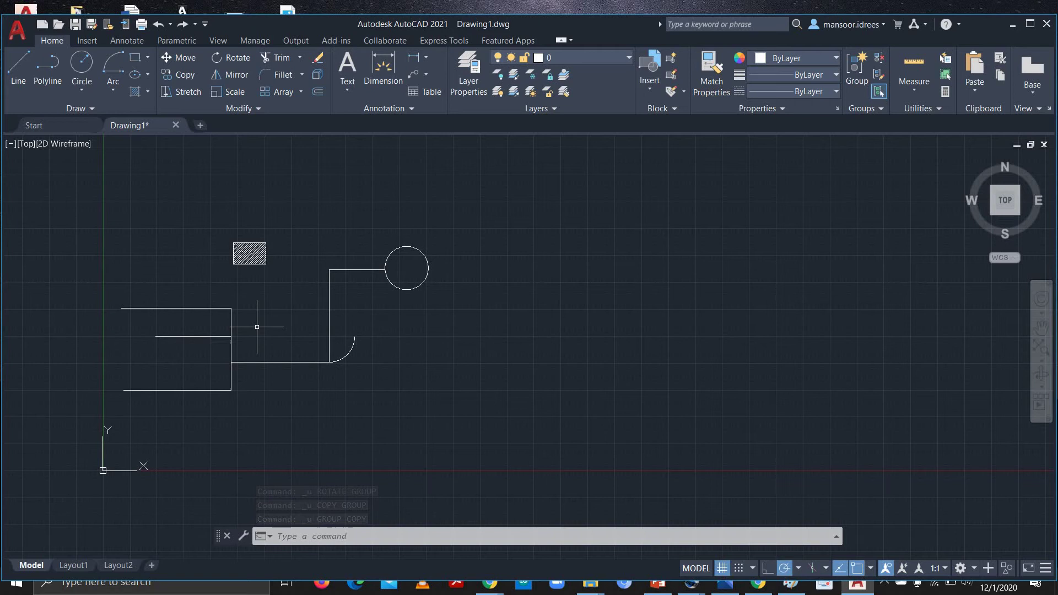
key(ctrl+y)
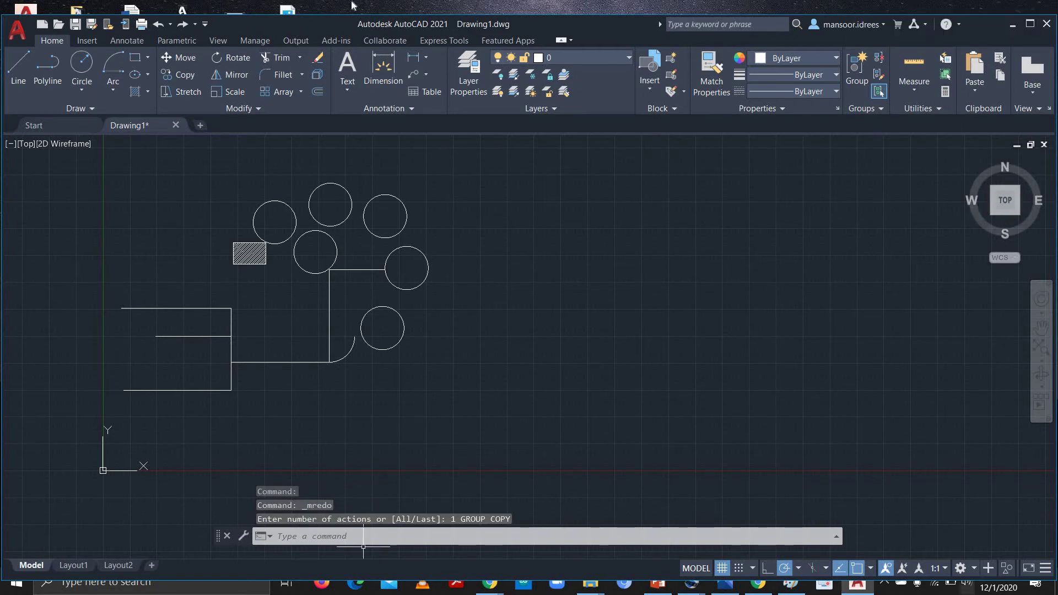
Fillet the lower corner between the short vertical line and the bottom horizontal line with a radius of 2.
click(282, 75)
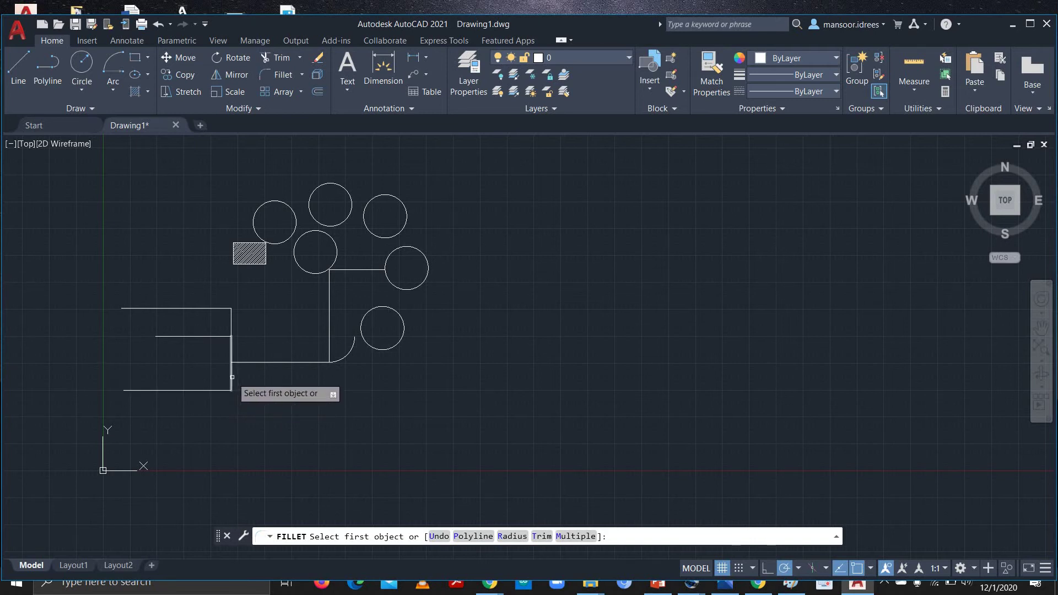
click(231, 369)
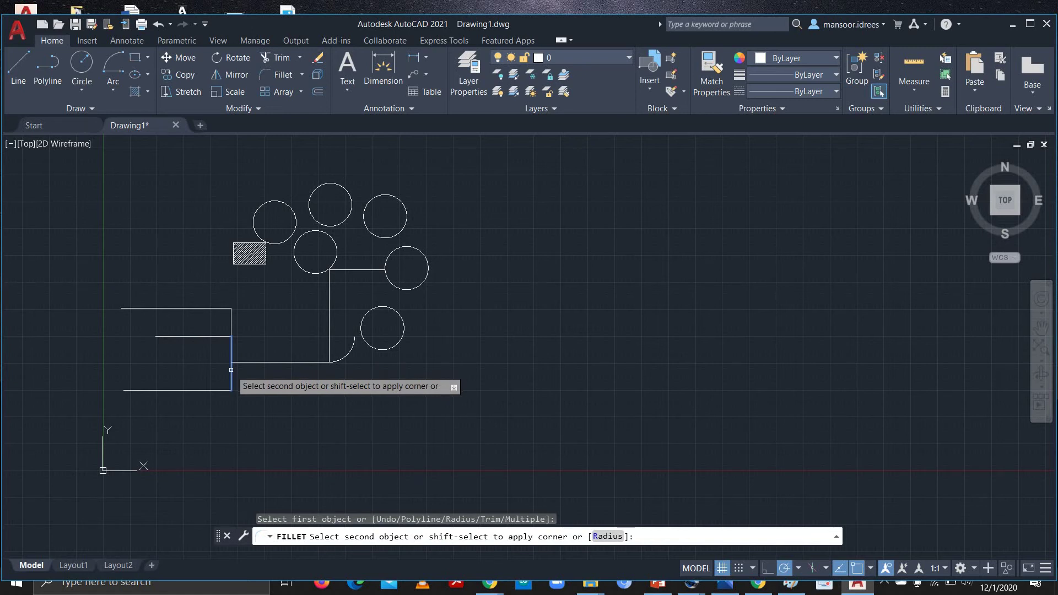
key(Down)
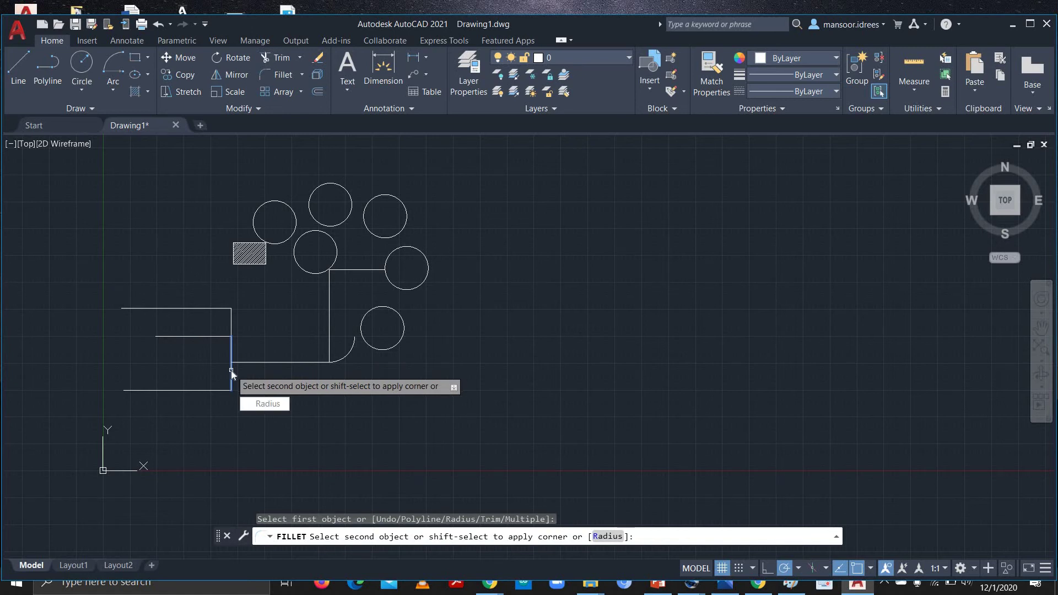
key(Return)
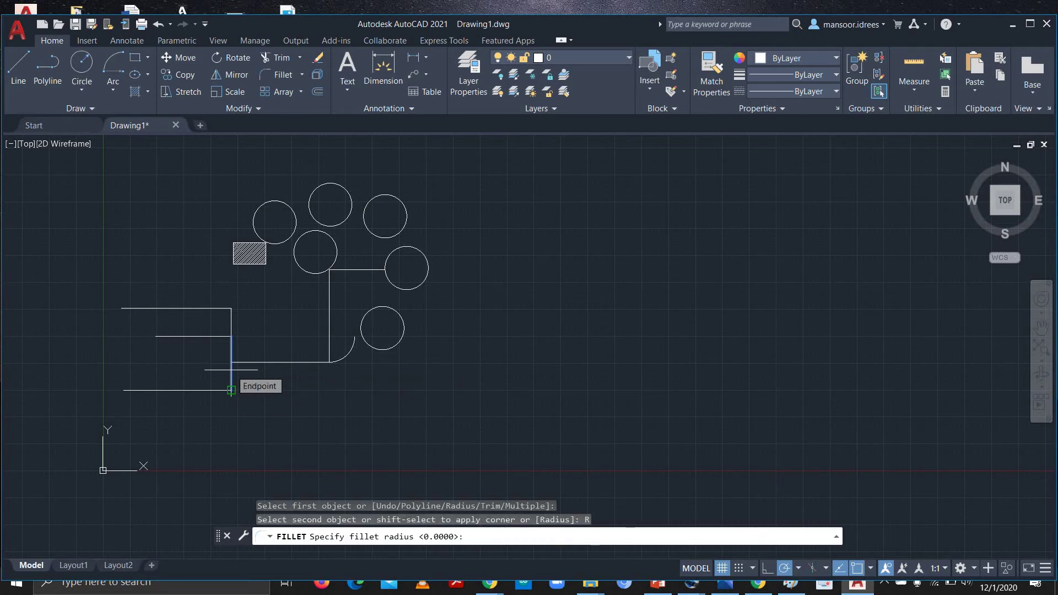
text(2)
key(Return)
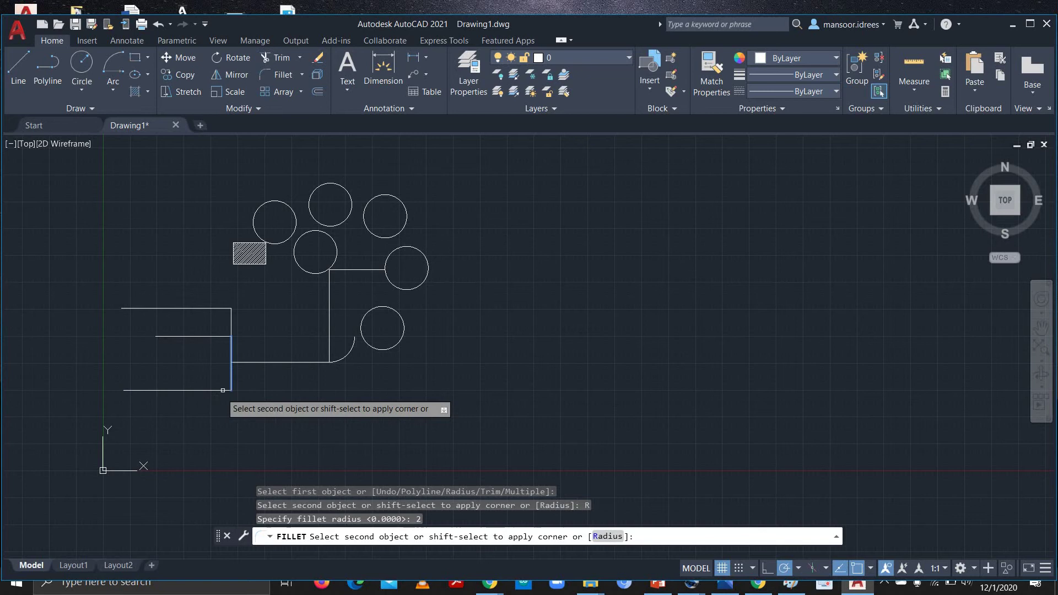
click(191, 392)
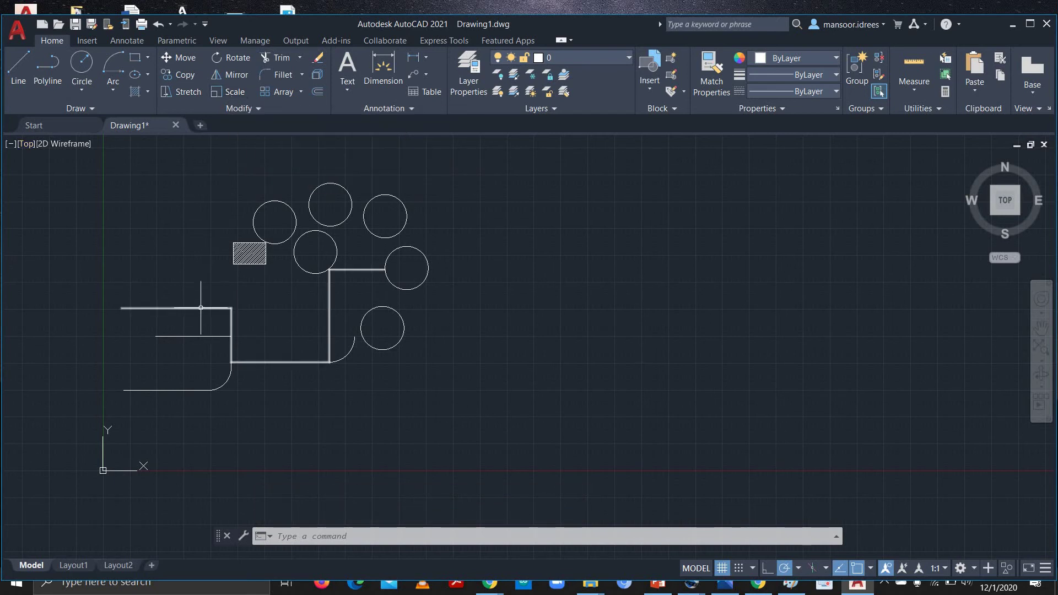
Scale the lowest circle about its center by a factor of 0.5.
click(234, 95)
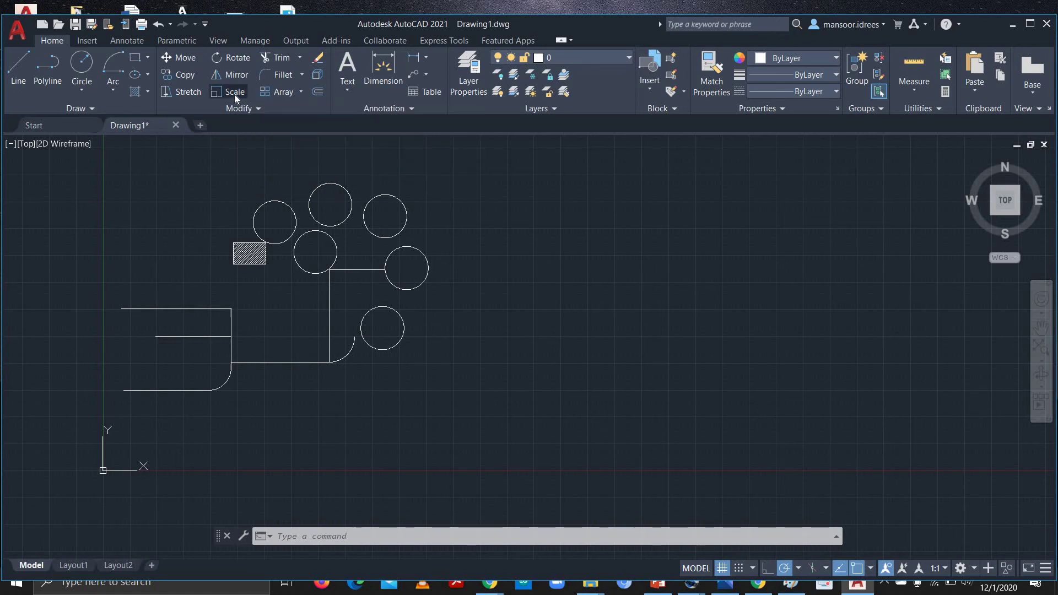
click(378, 307)
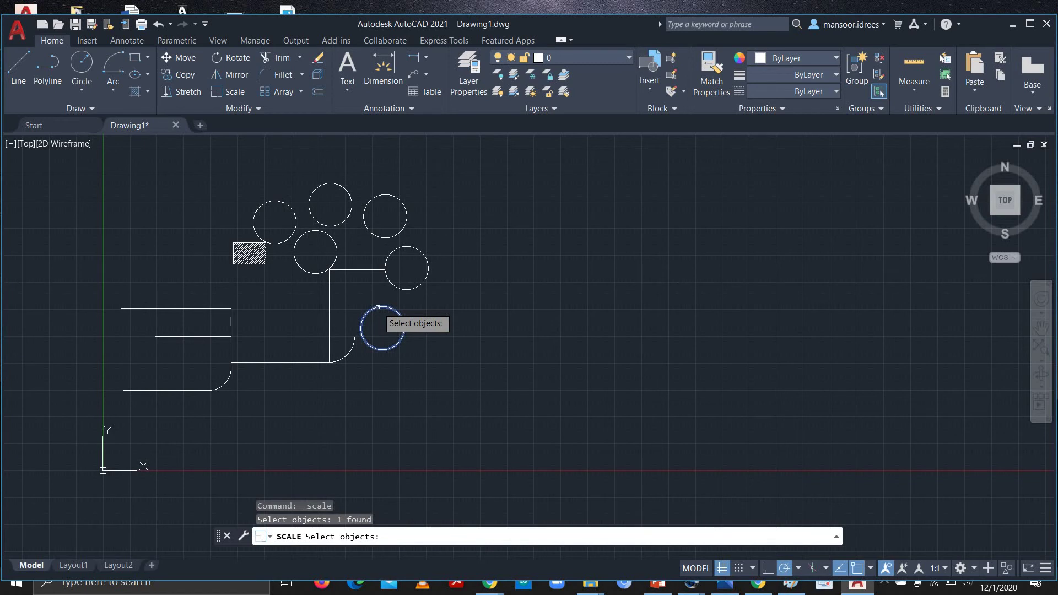
key(Return)
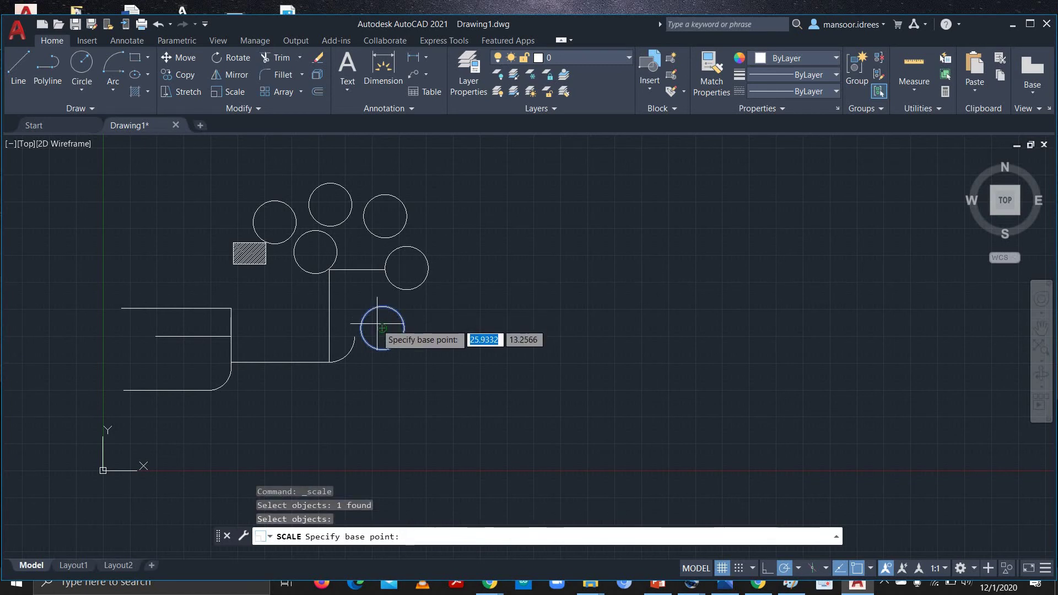
click(382, 329)
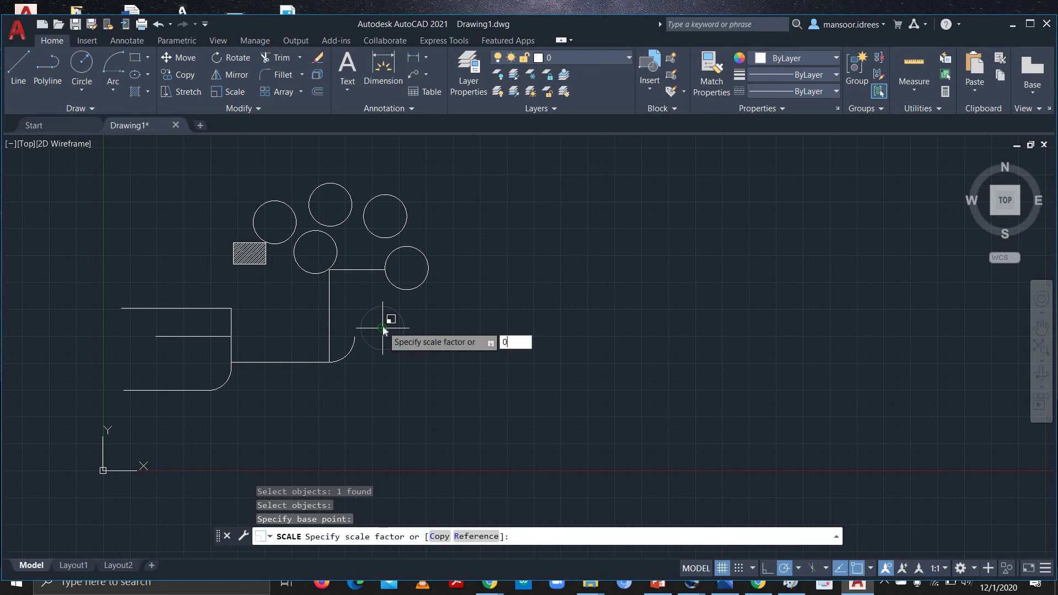
text(.5)
key(Return)
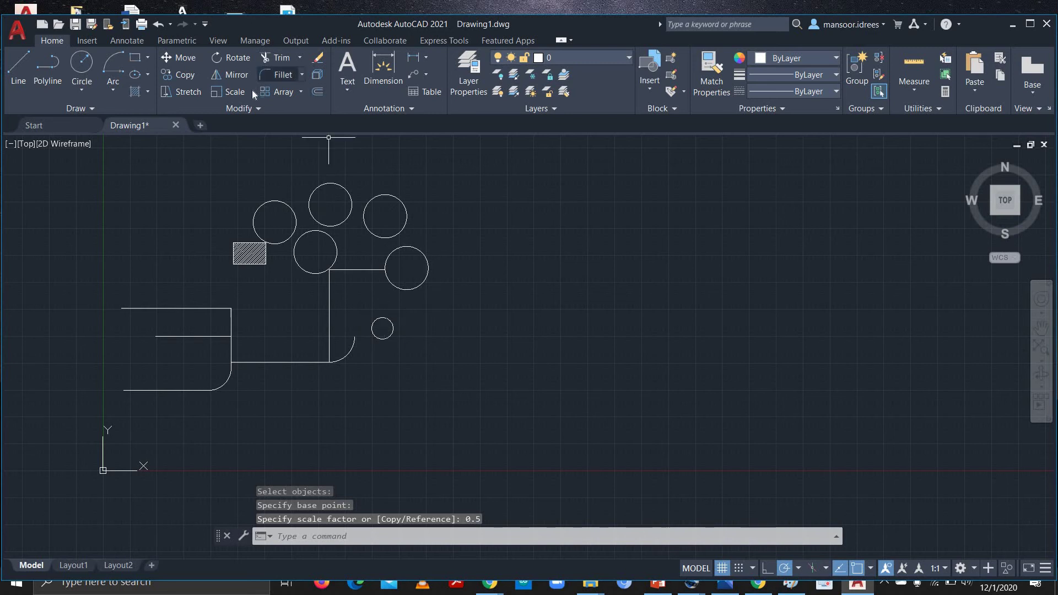
Scale the circle at the end of the short upper horizontal line about its center by a factor of 2.
click(231, 89)
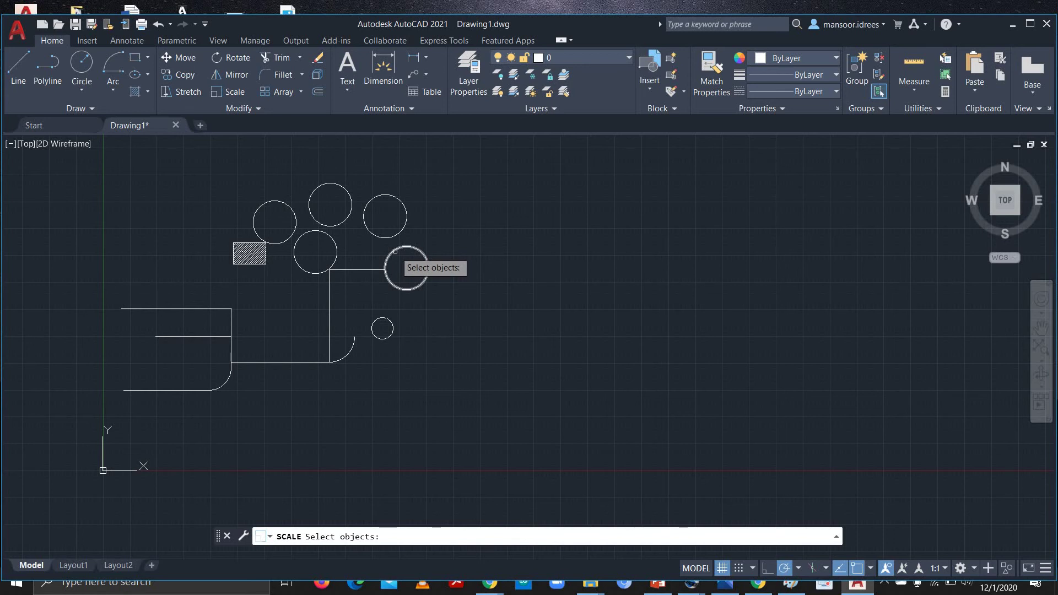
click(230, 94)
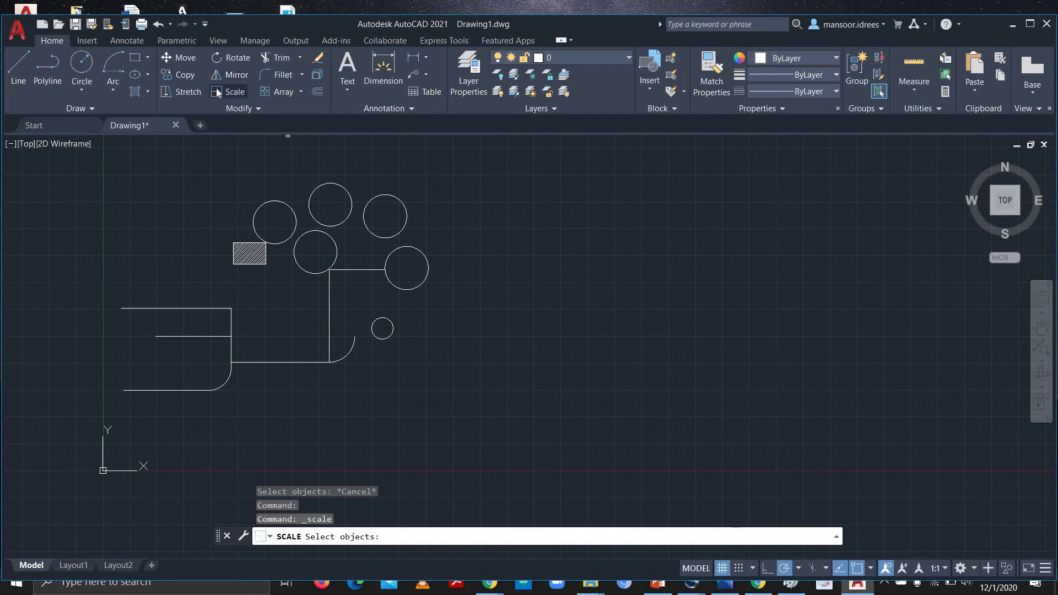
click(399, 248)
key(Return)
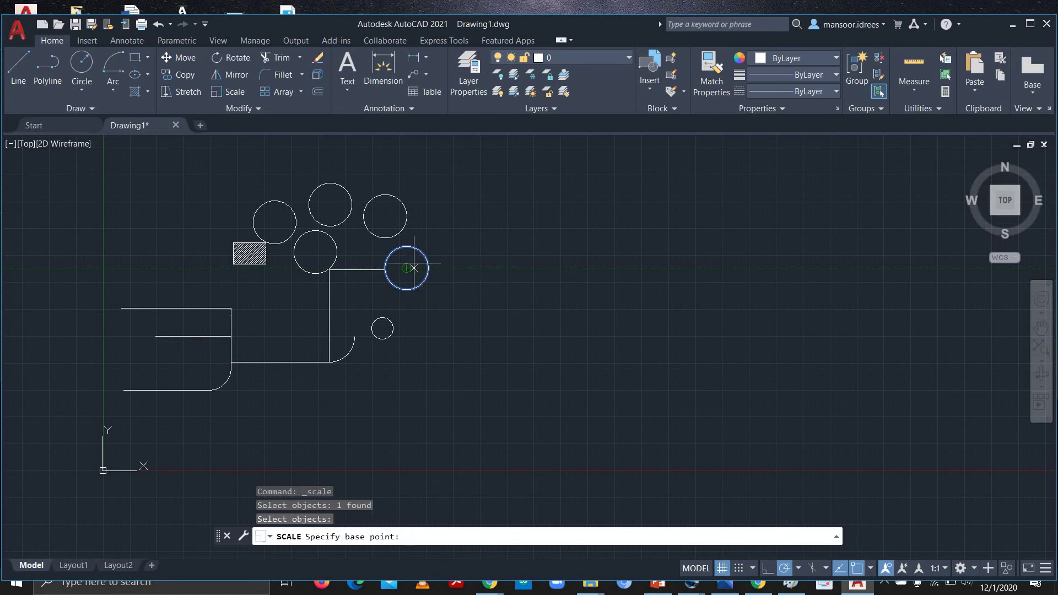
click(407, 268)
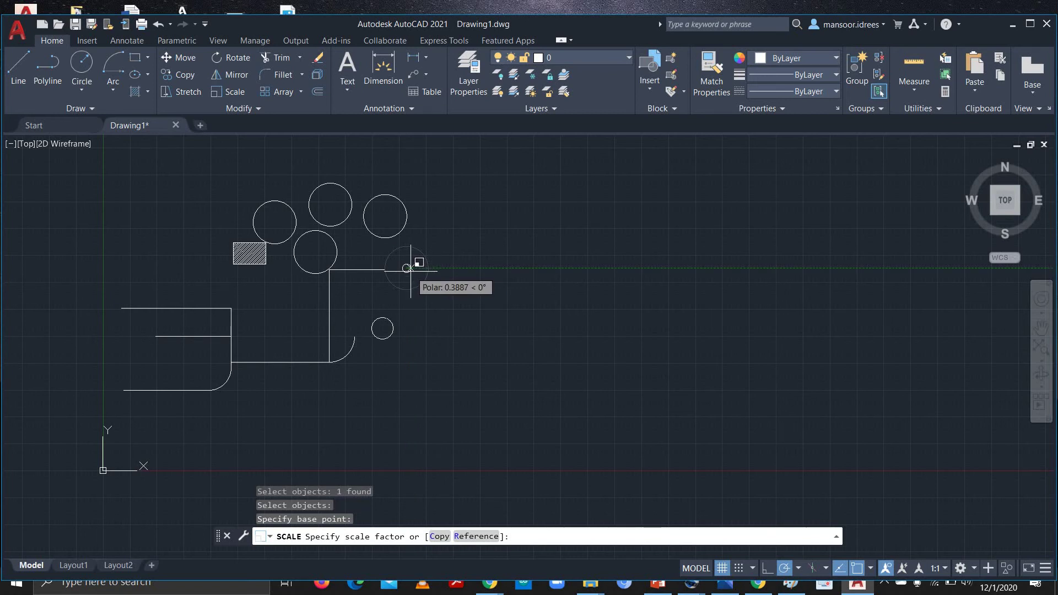
text(2)
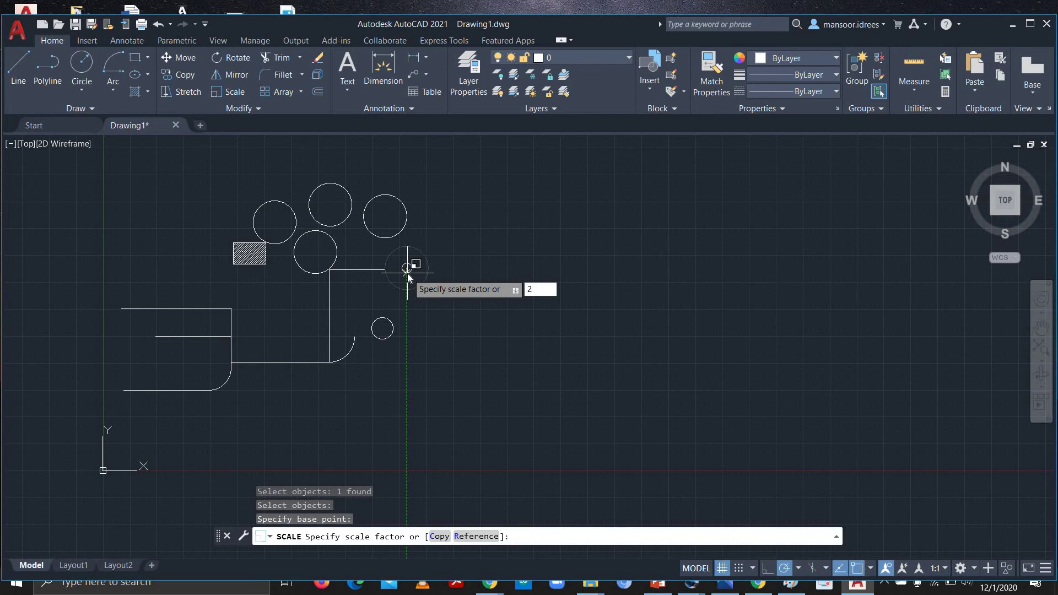
key(Return)
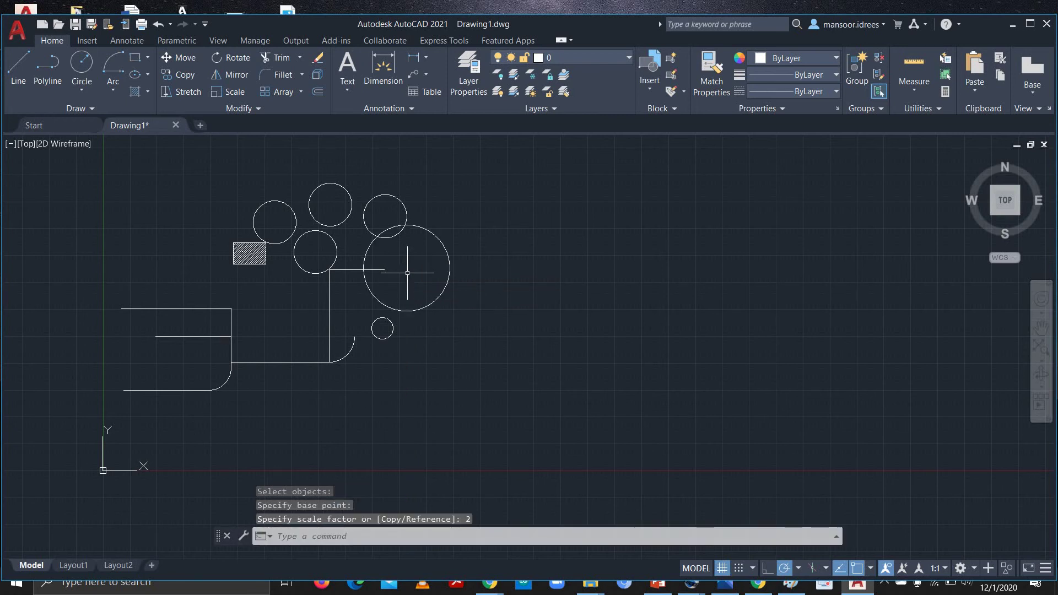
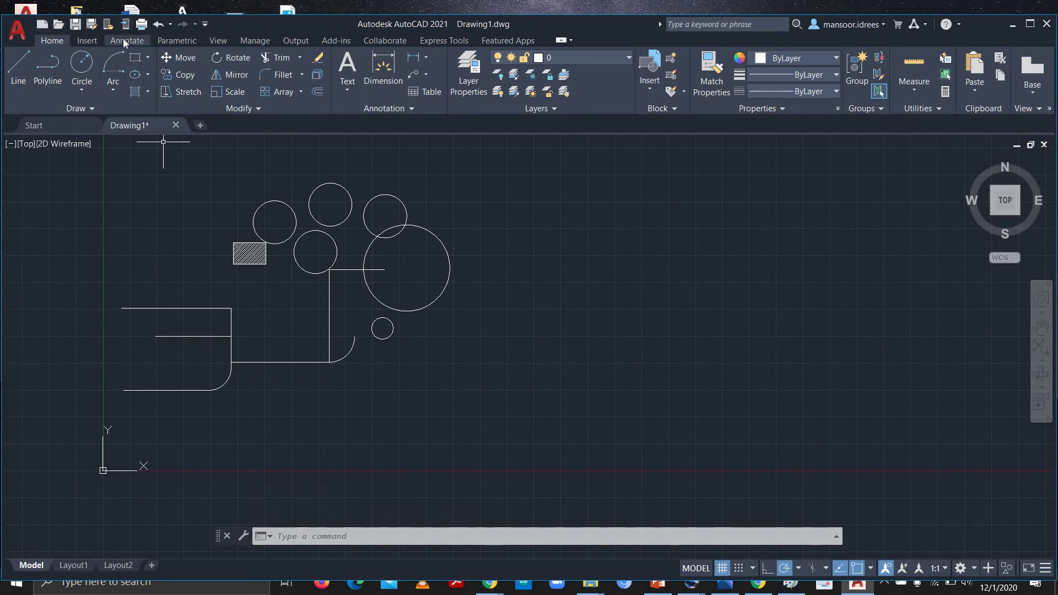
Dimension the length of the uppermost horizontal line of the polyline, placing the dimension line well above it, higher than the hatched rectangle.
click(125, 41)
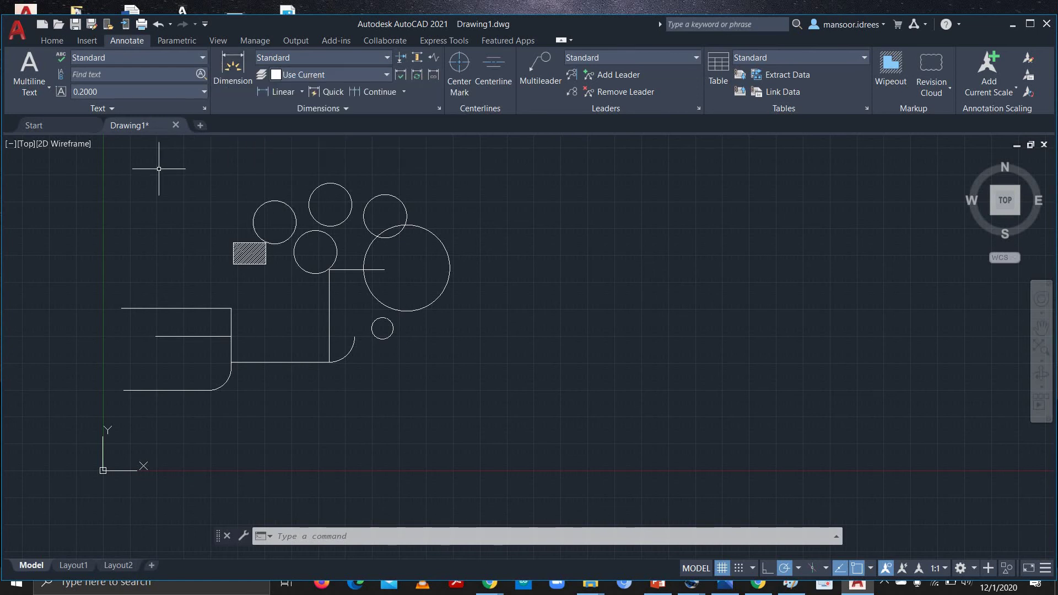
click(302, 92)
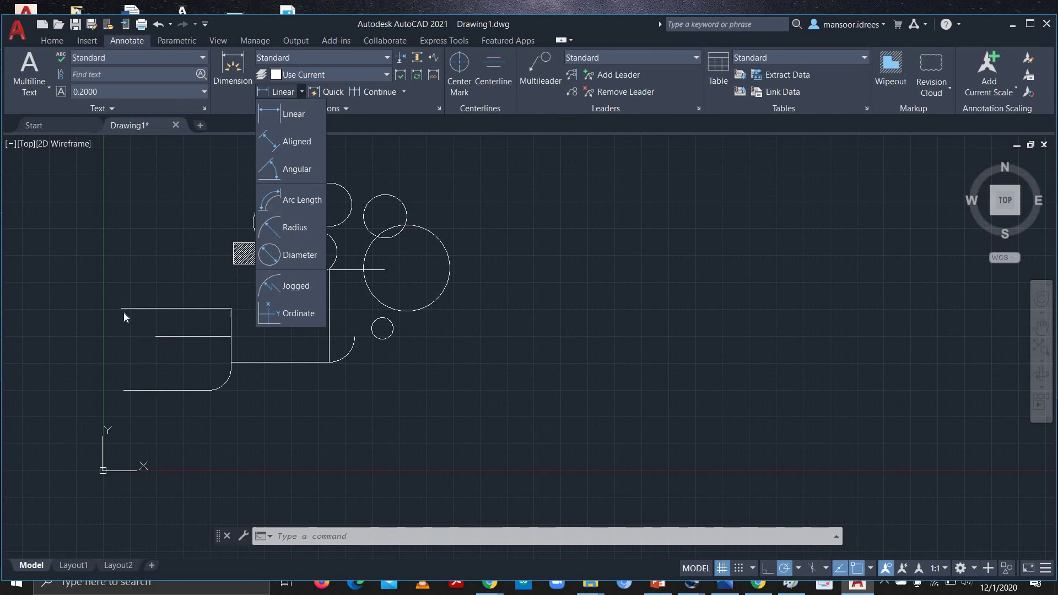
click(265, 95)
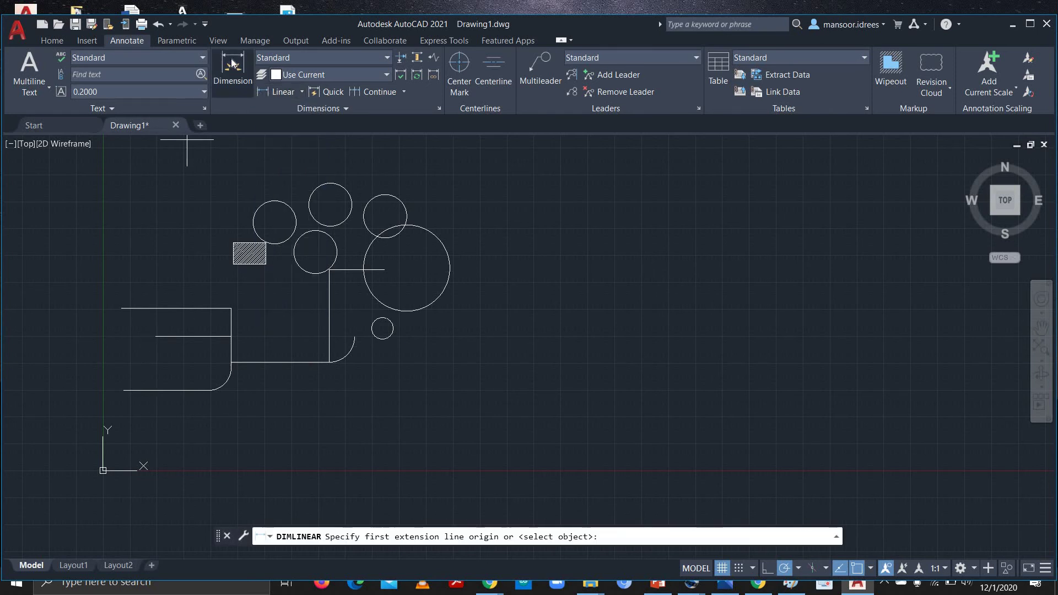
click(233, 67)
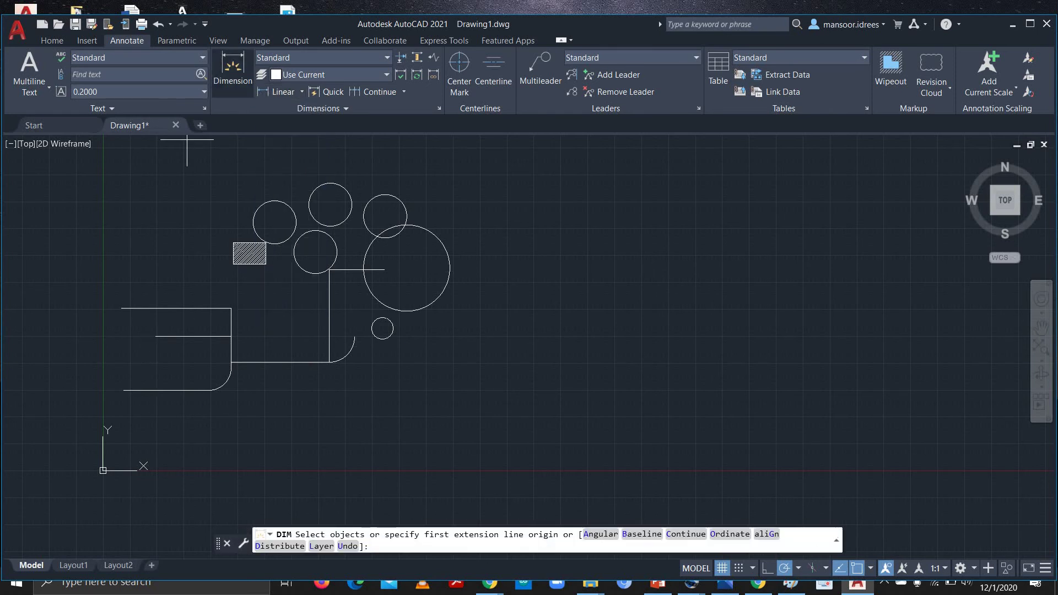
key(Return)
click(128, 302)
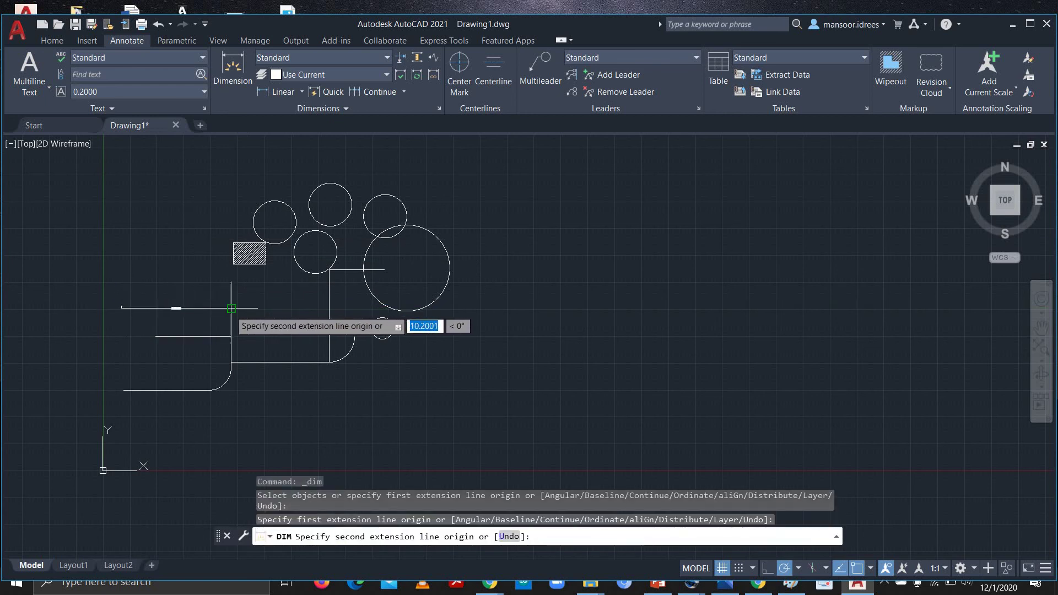
click(231, 308)
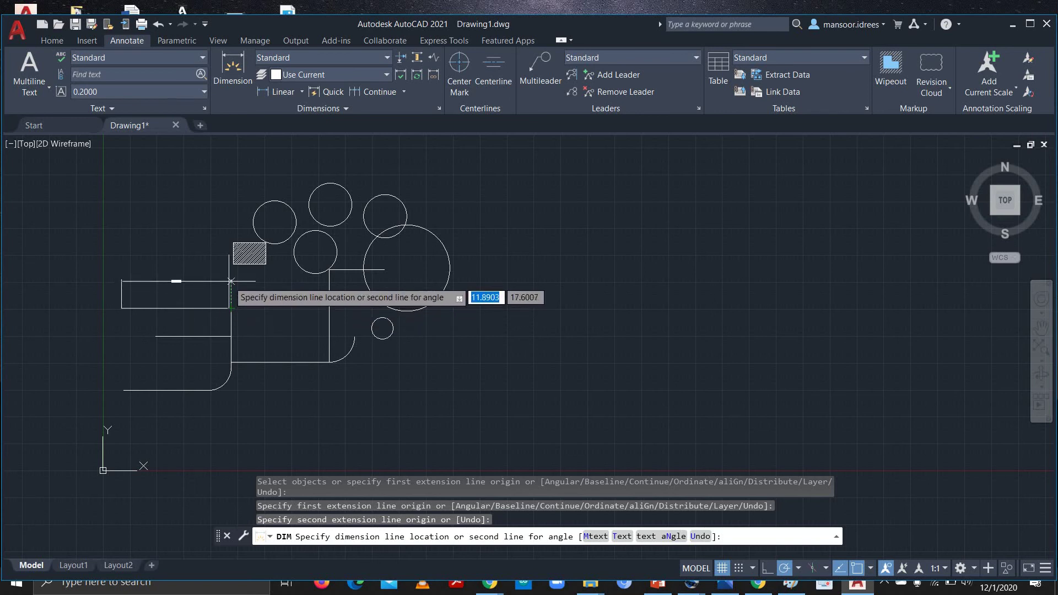
click(232, 198)
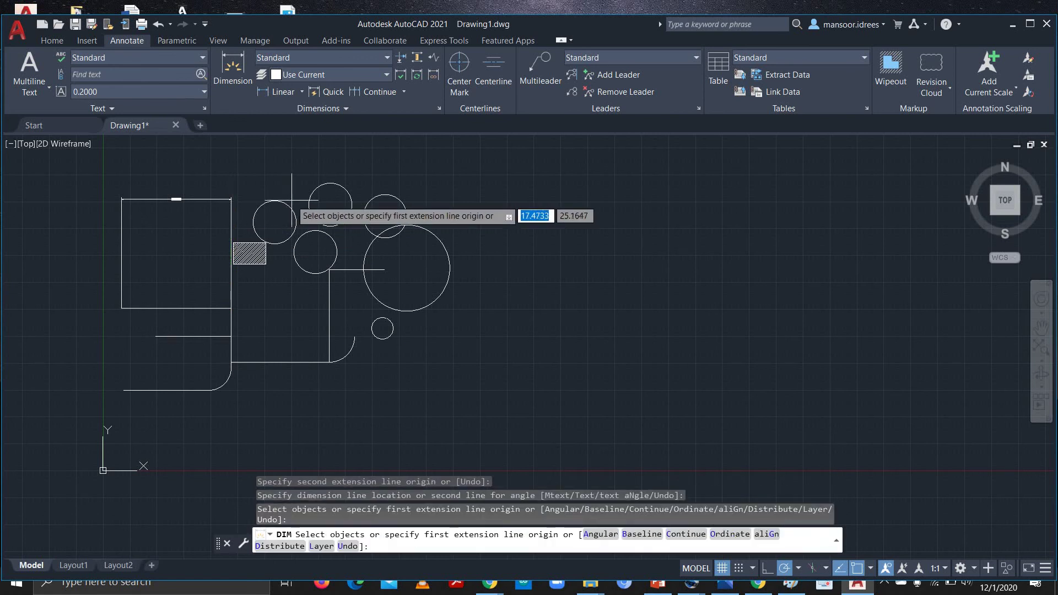
scroll(220, 261, up, 2)
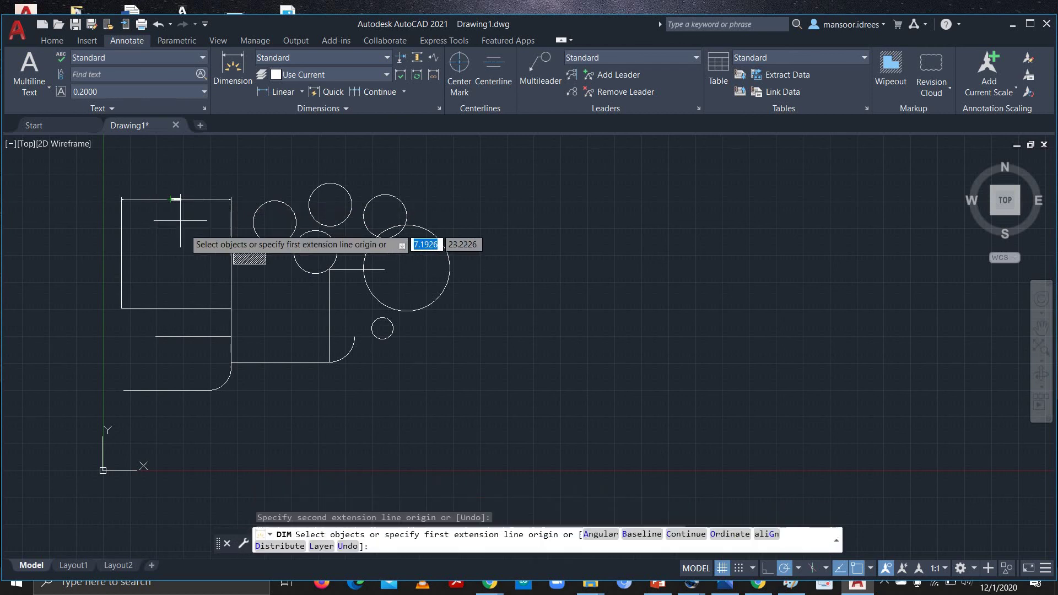
scroll(220, 262, up, 4)
middle_drag(110, 205, 331, 424)
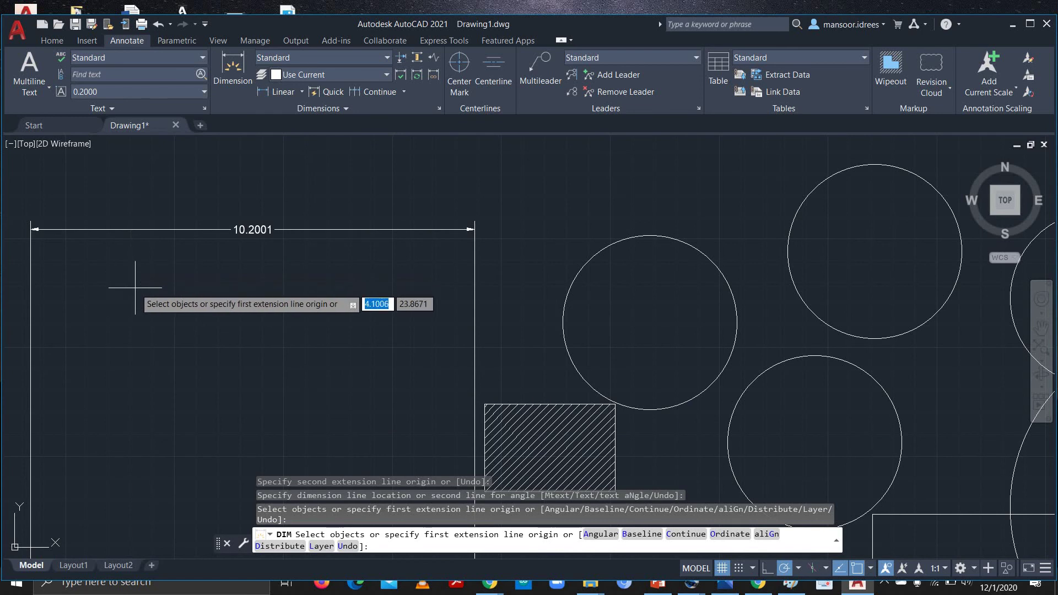
scroll(135, 288, down, 4)
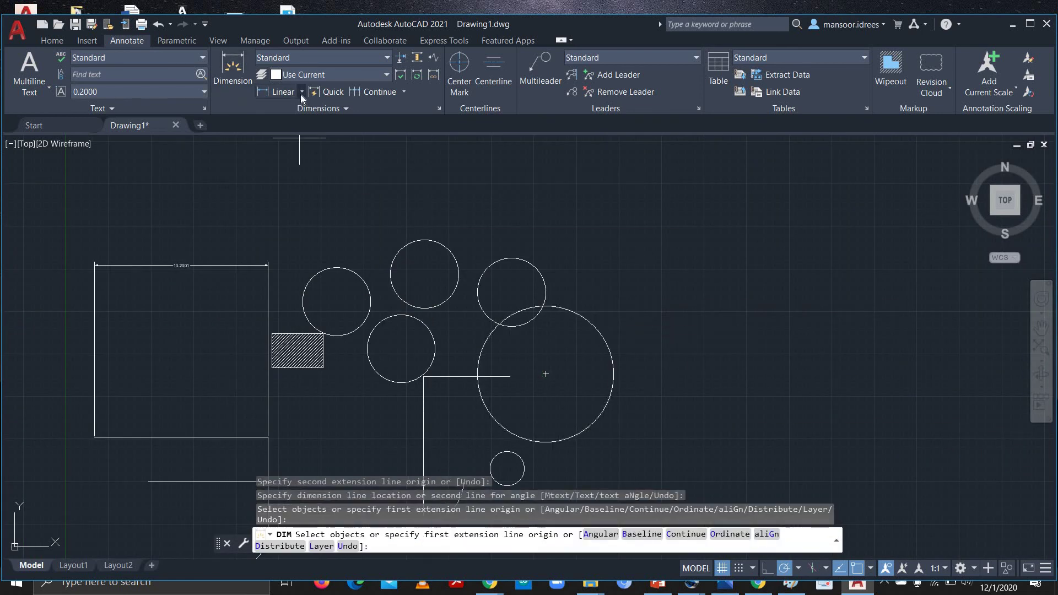
Add a vertical linear dimension from the enlarged circle's center to its lowest point, placed outside the circle on its right.
click(281, 93)
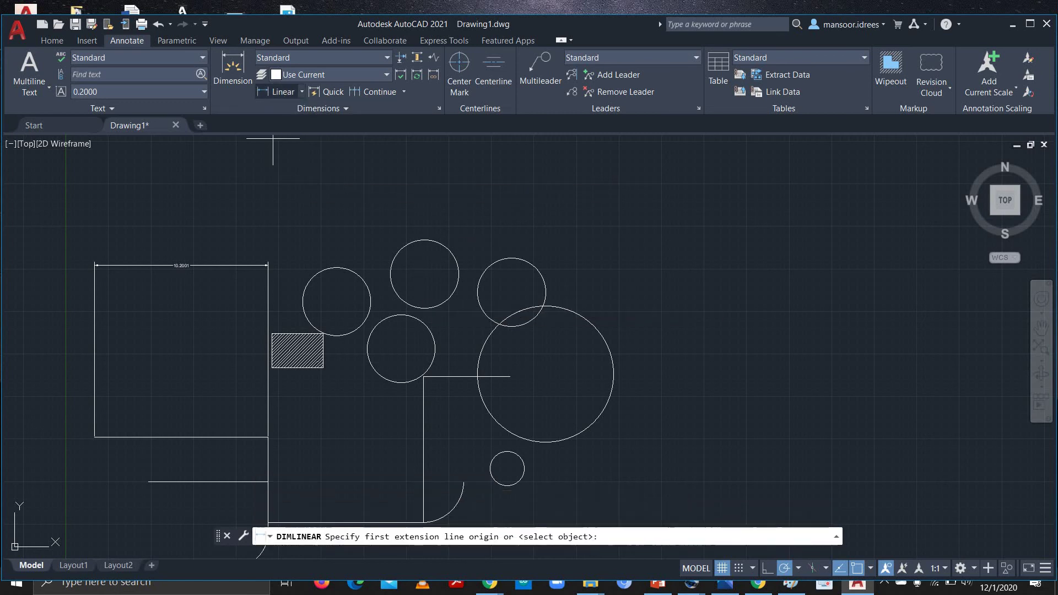
click(597, 326)
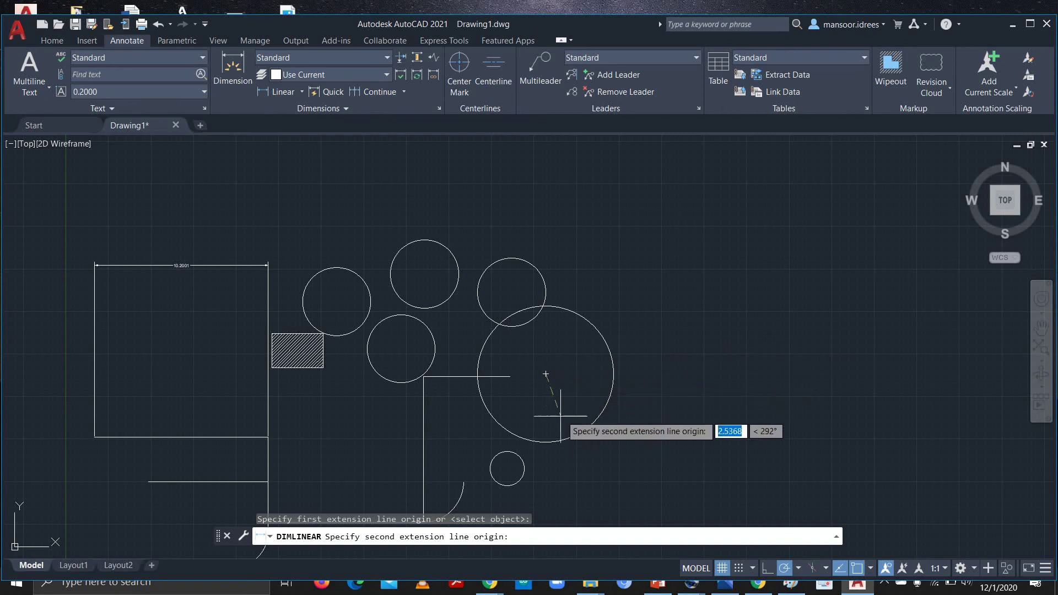
click(547, 442)
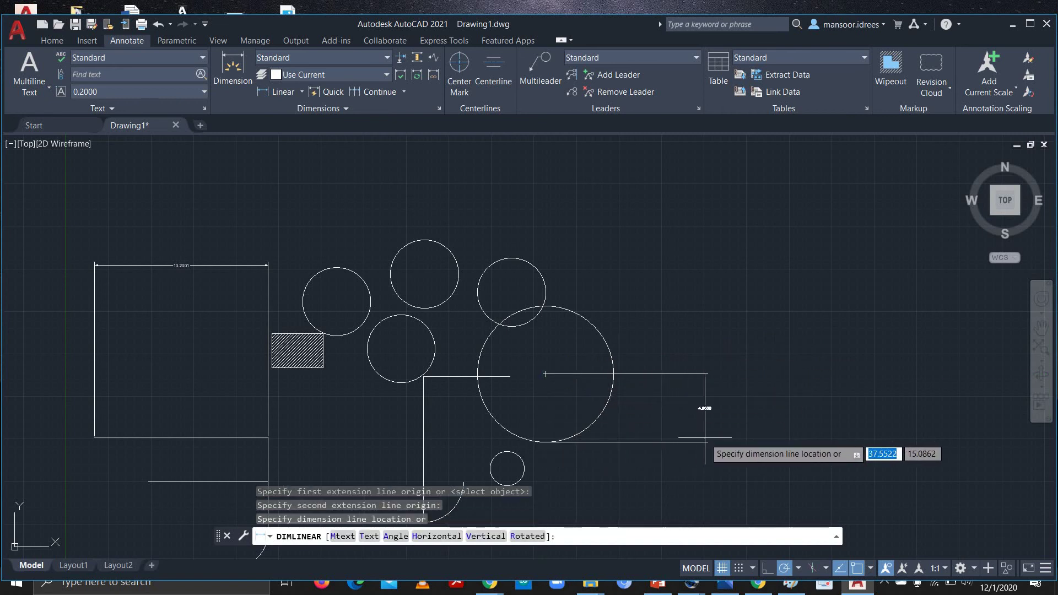
click(705, 438)
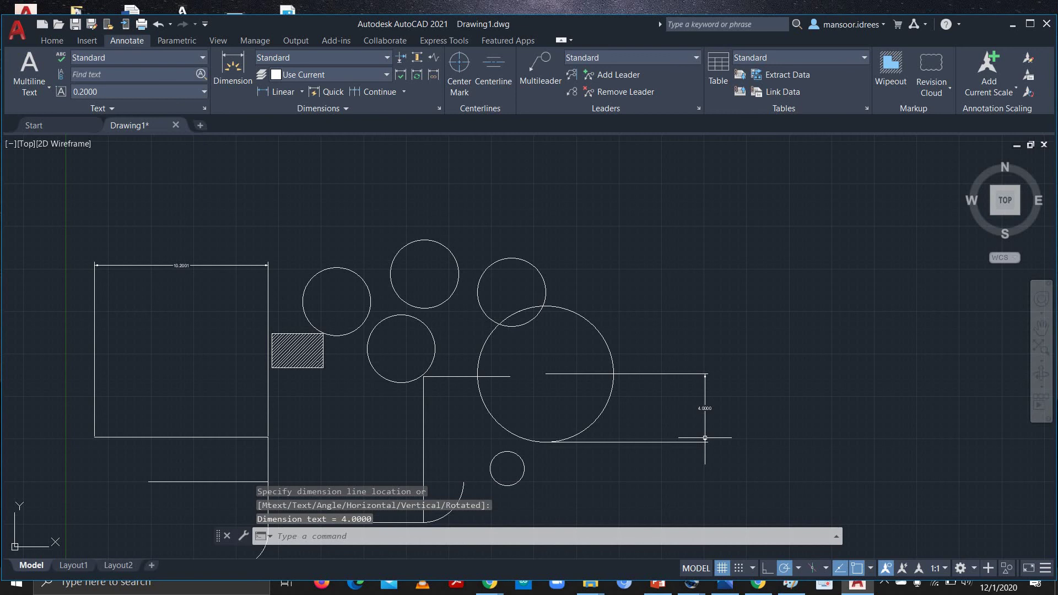
Add a diameter dimension to the enlarged circle, placing its text outside the circle to the upper right.
click(304, 92)
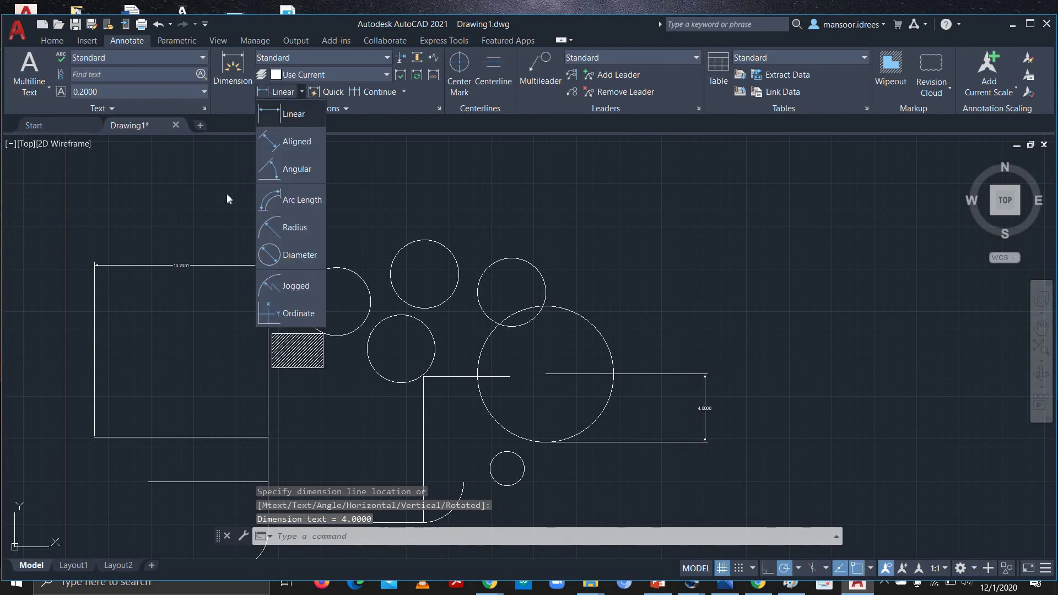
click(295, 228)
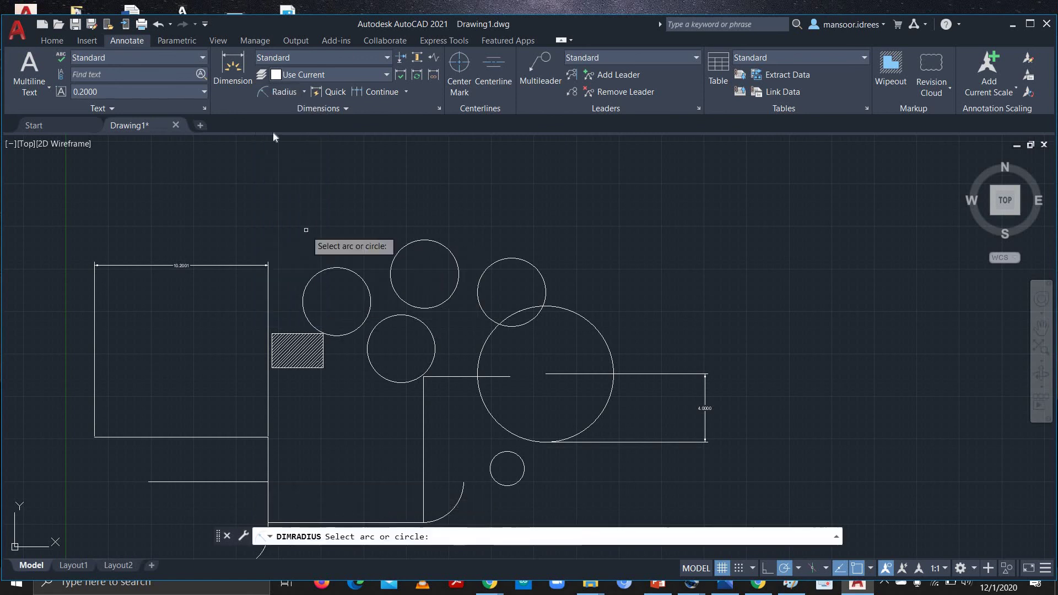
click(234, 61)
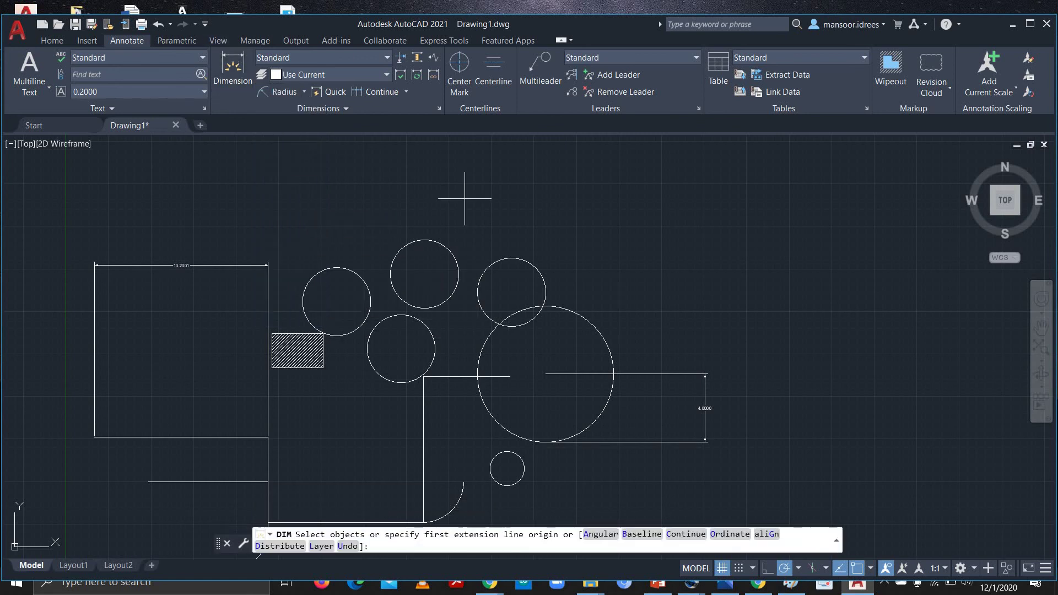
click(598, 326)
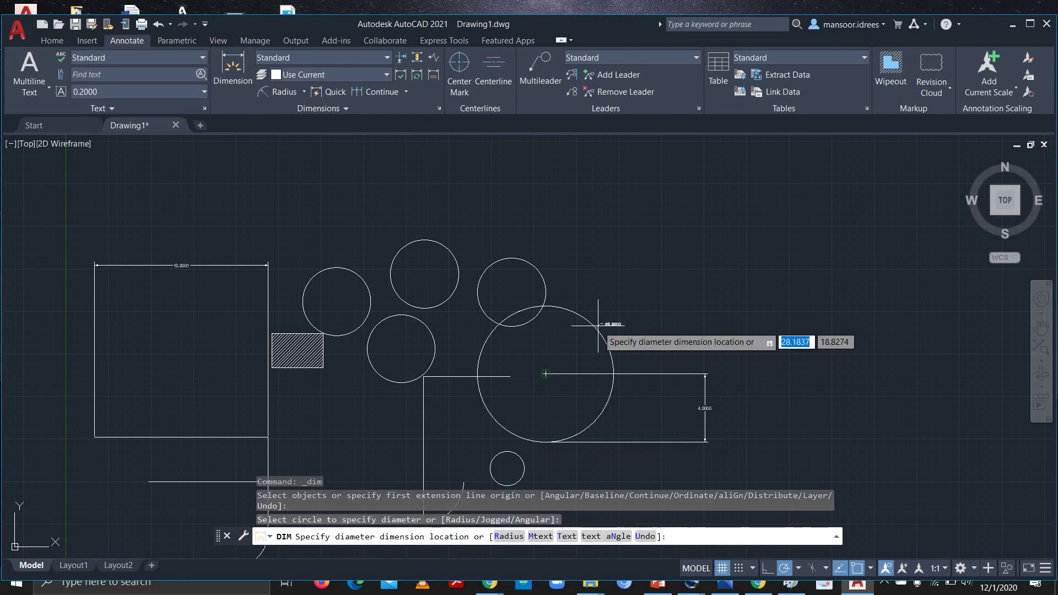
click(706, 271)
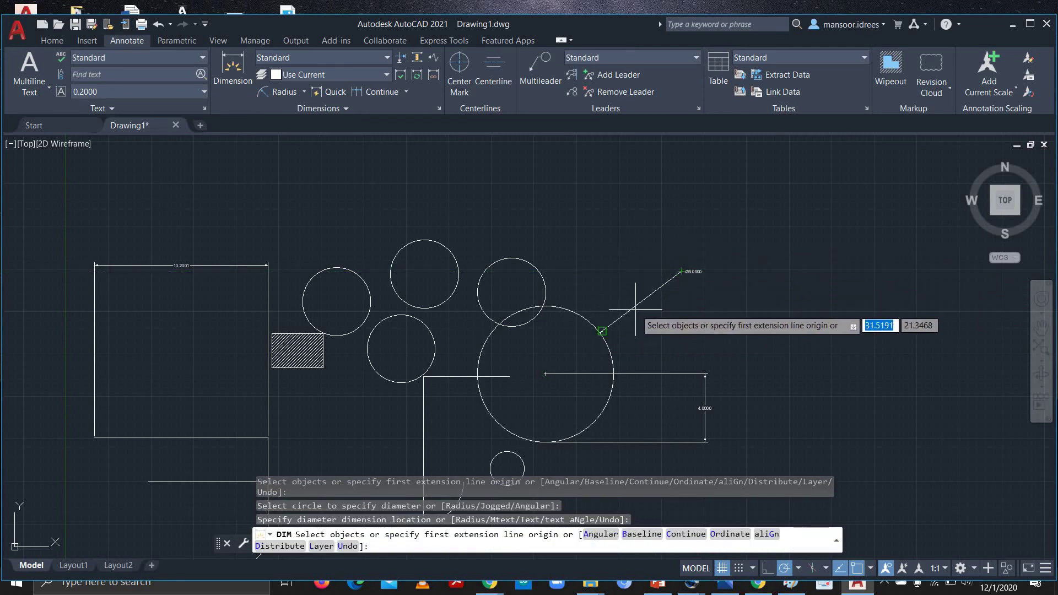
scroll(797, 414, up, 2)
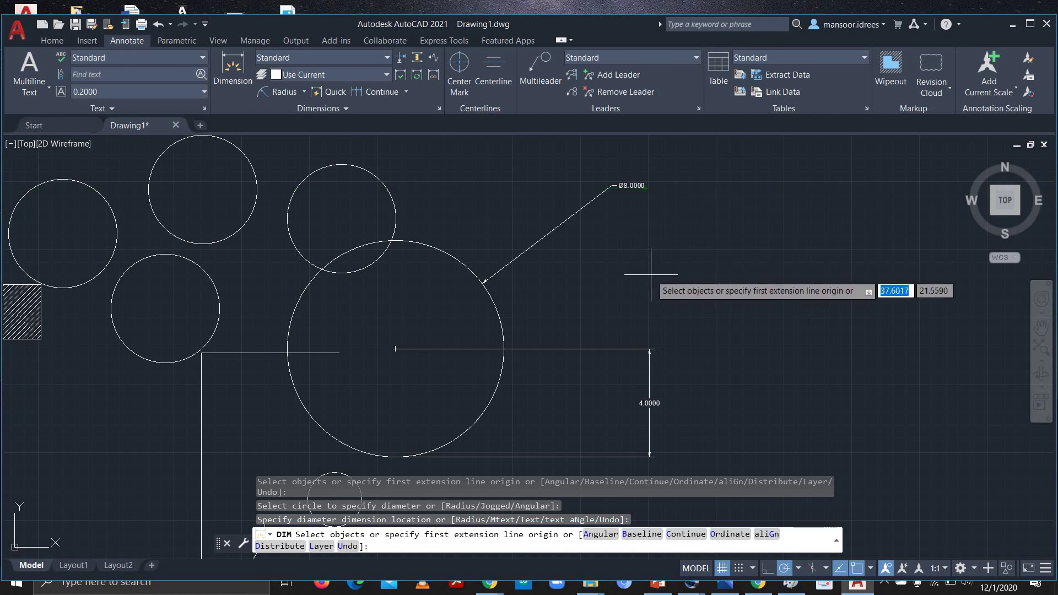
scroll(651, 274, down, 4)
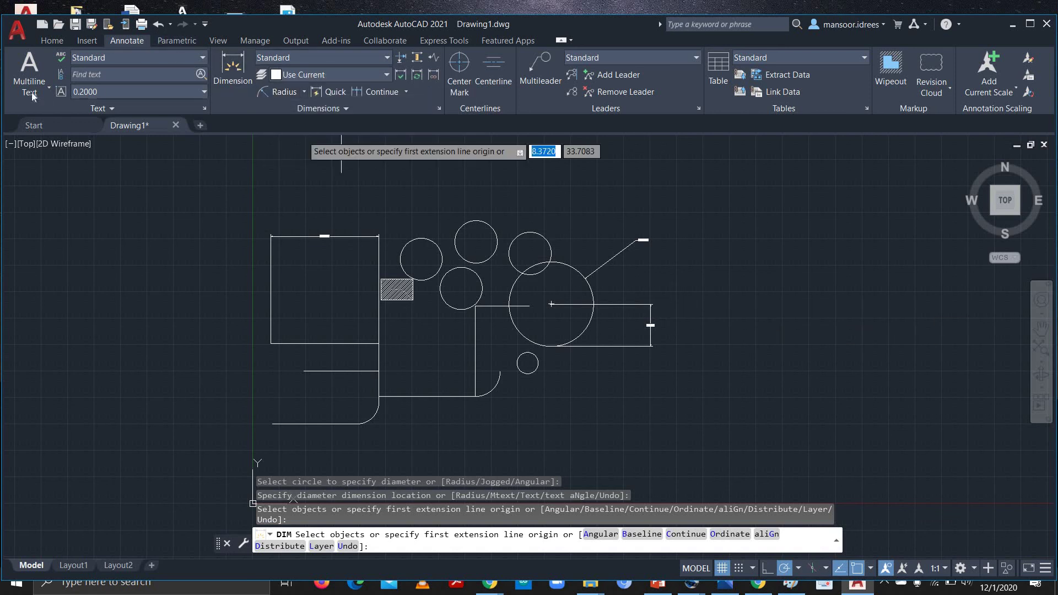
click(54, 45)
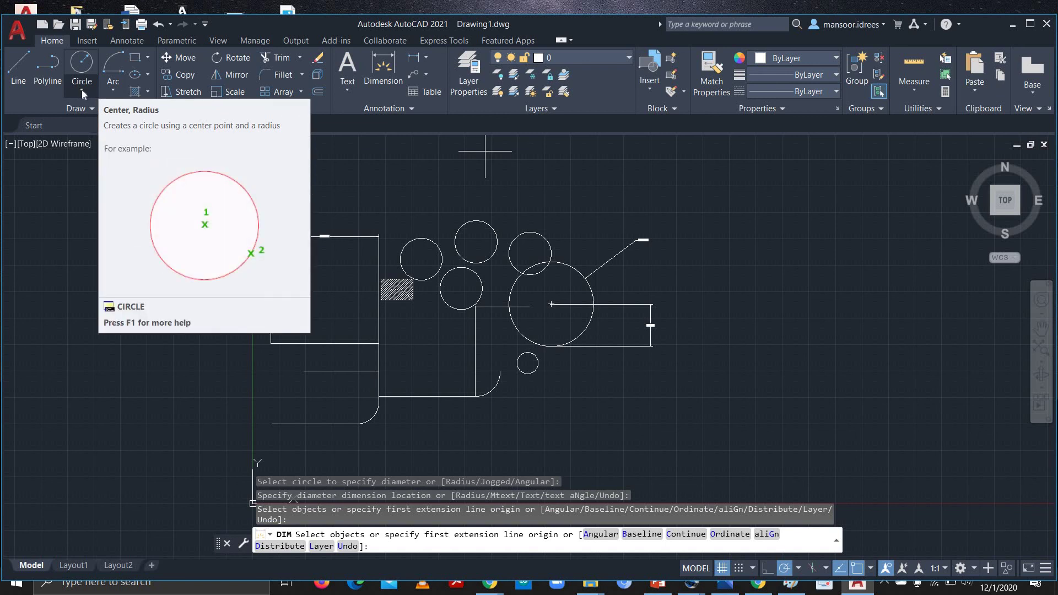
click(82, 91)
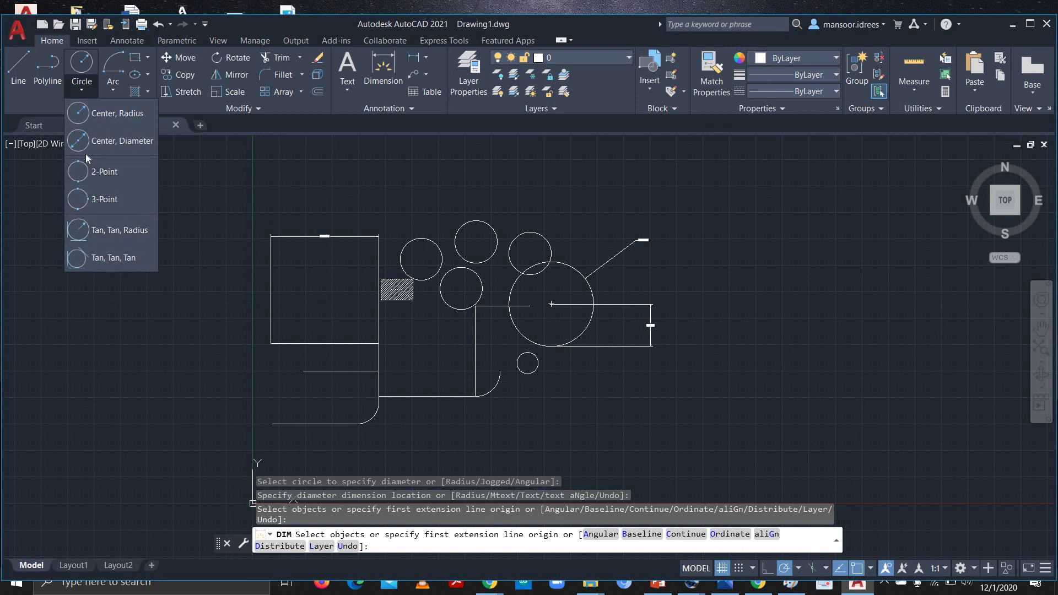
click(117, 92)
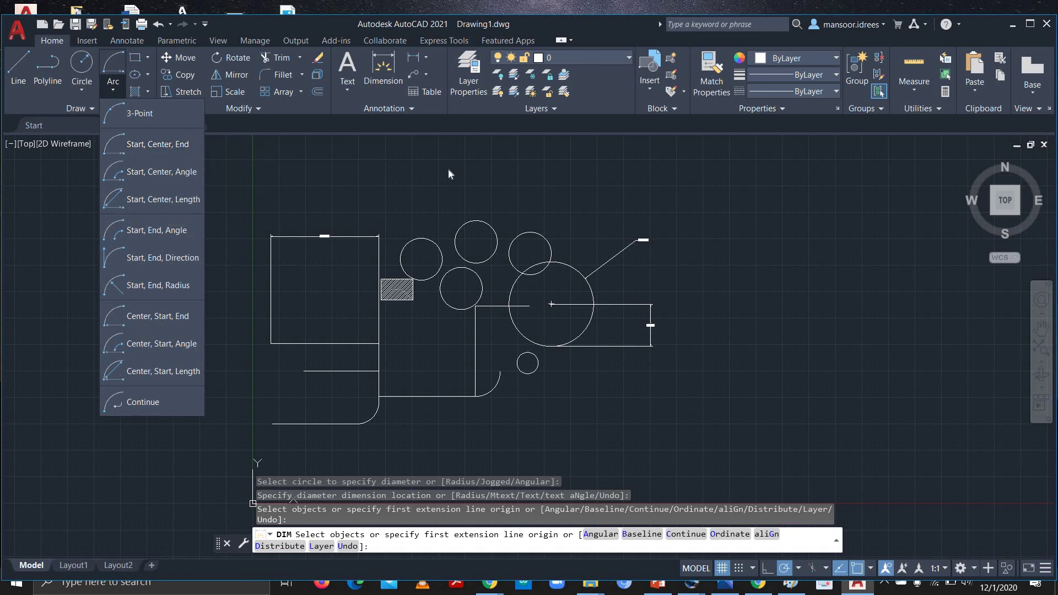
click(551, 304)
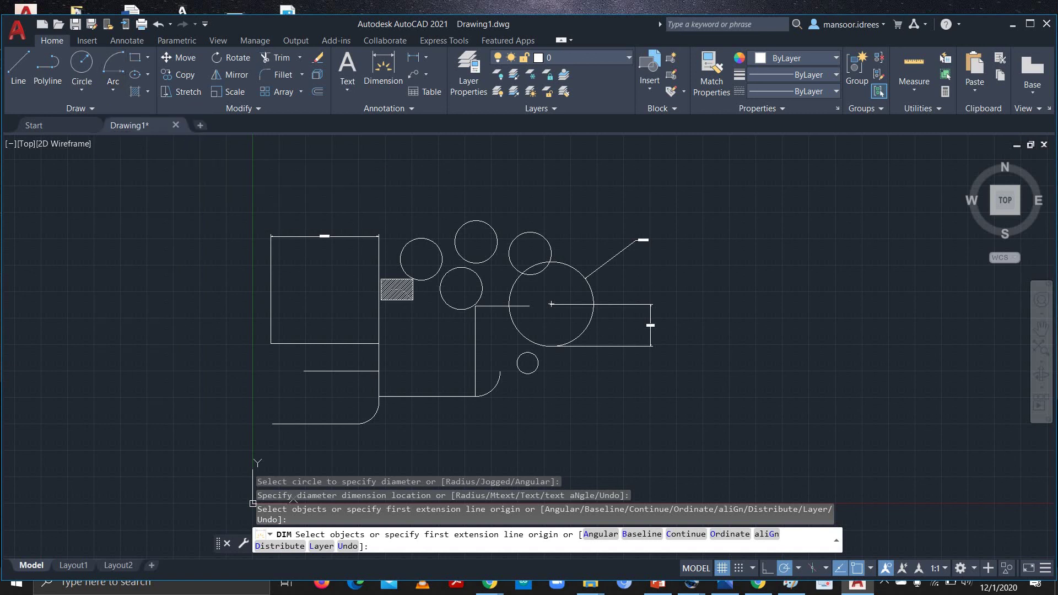